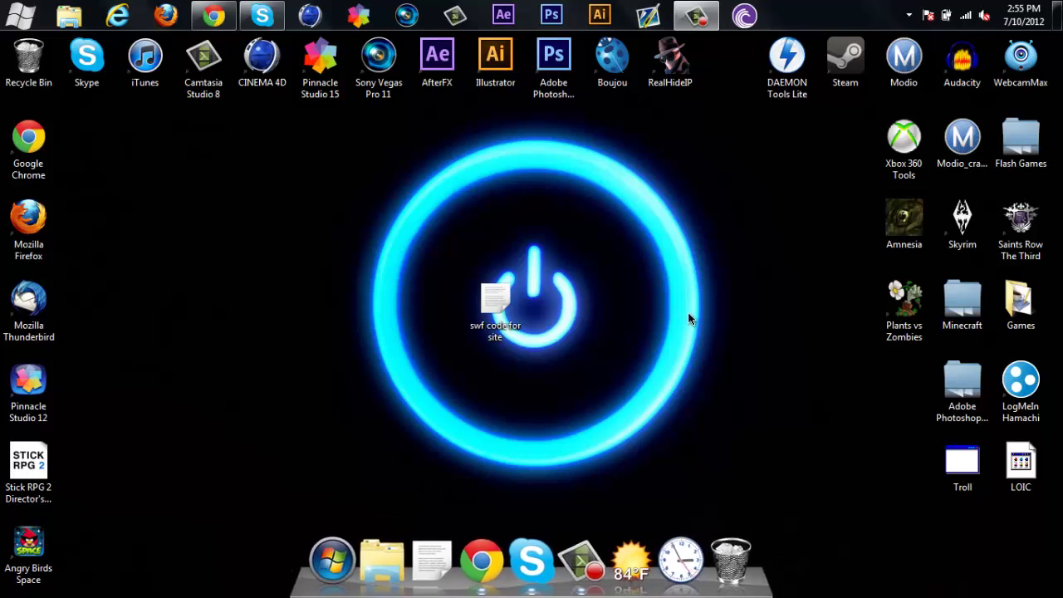
Step: View the MediaFire download page for the "swf code for site" text file in Chrome
double_click(496, 289)
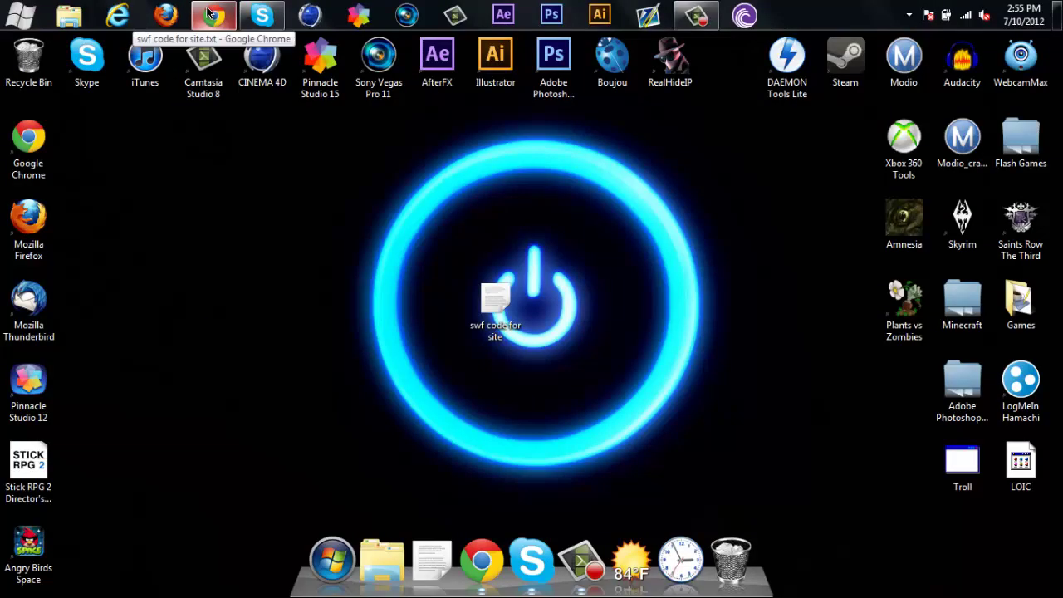
left_click(211, 14)
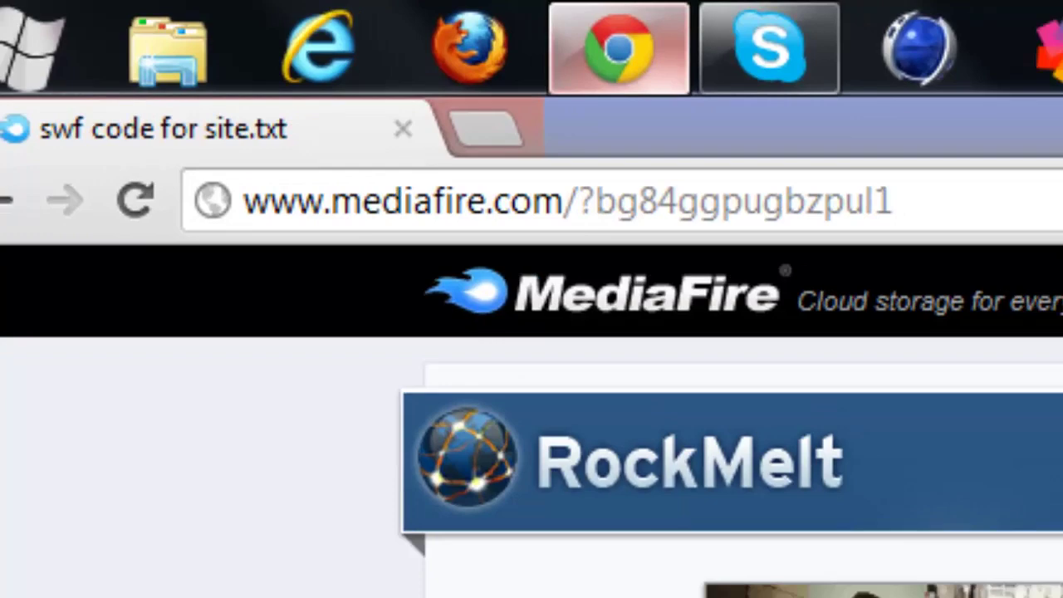
left_click(623, 24)
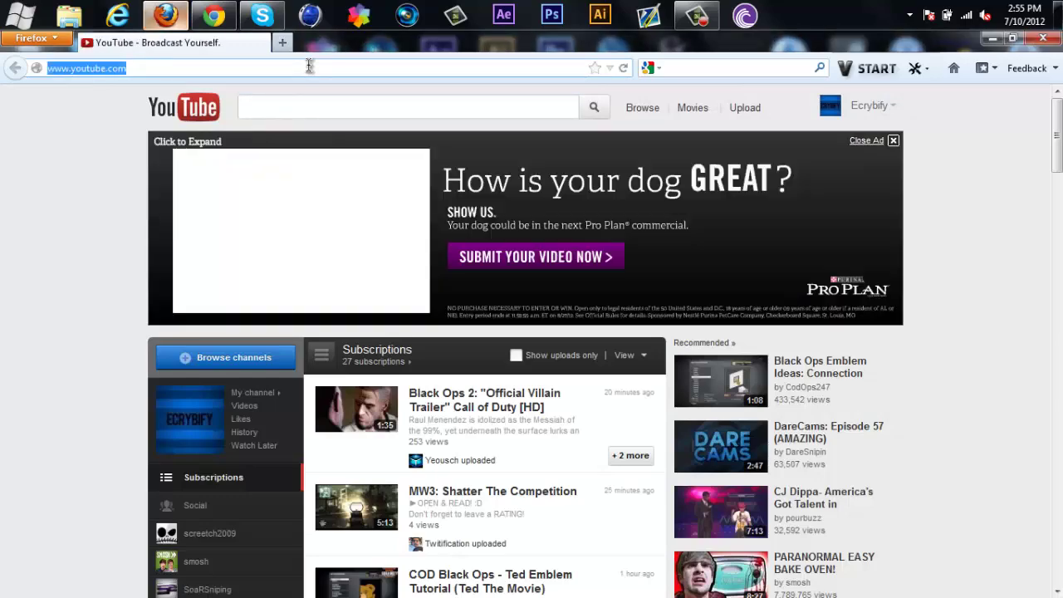
Step: Try to open Zombie Trailer Park from the shooting games on addictinggames.com in Firefox
type("ad")
key("Return")
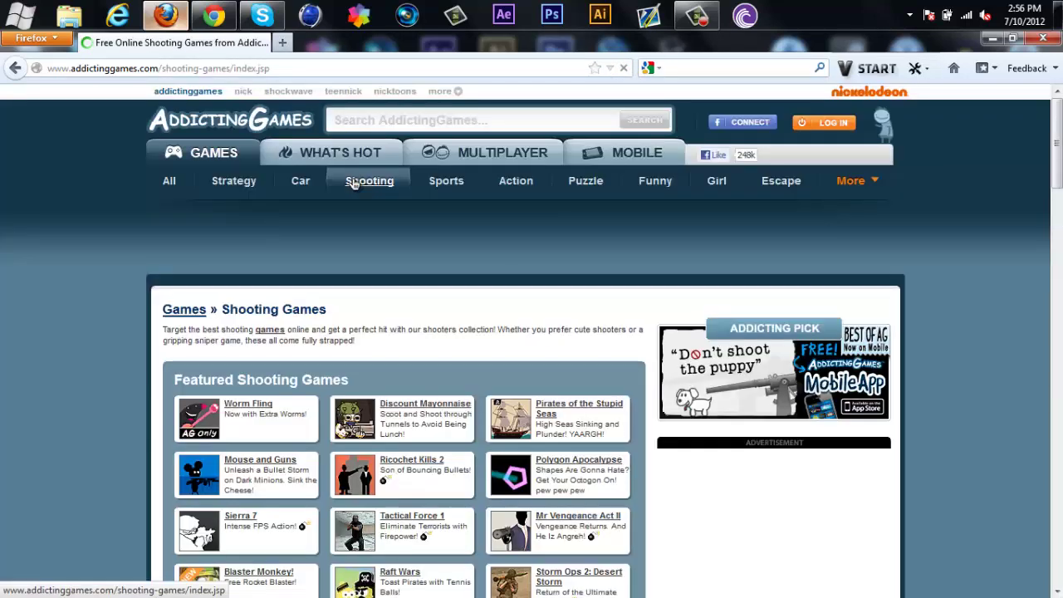
scroll(353, 181, "down", 3)
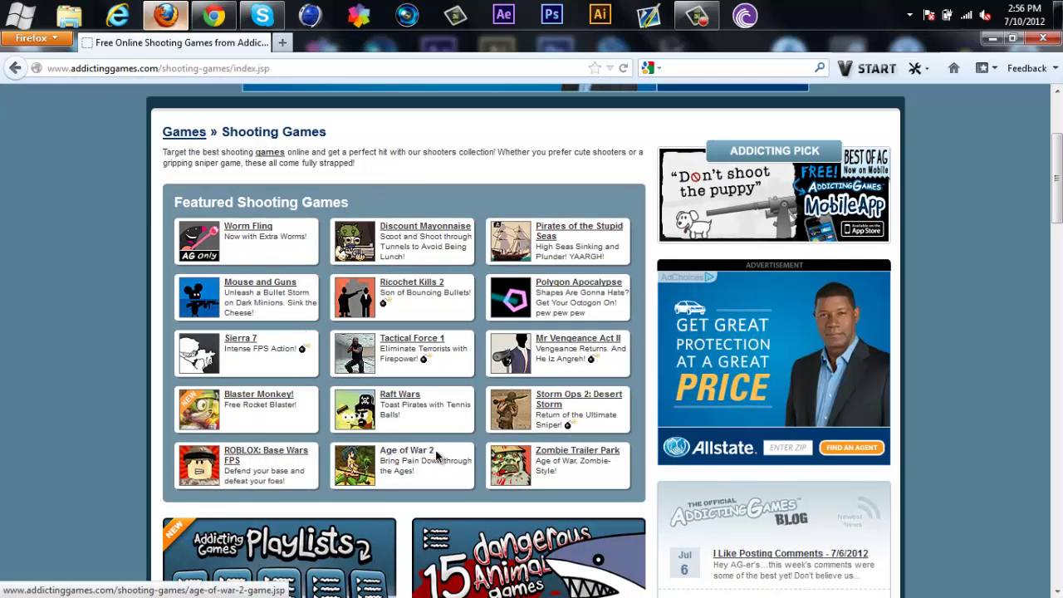
left_click(600, 451)
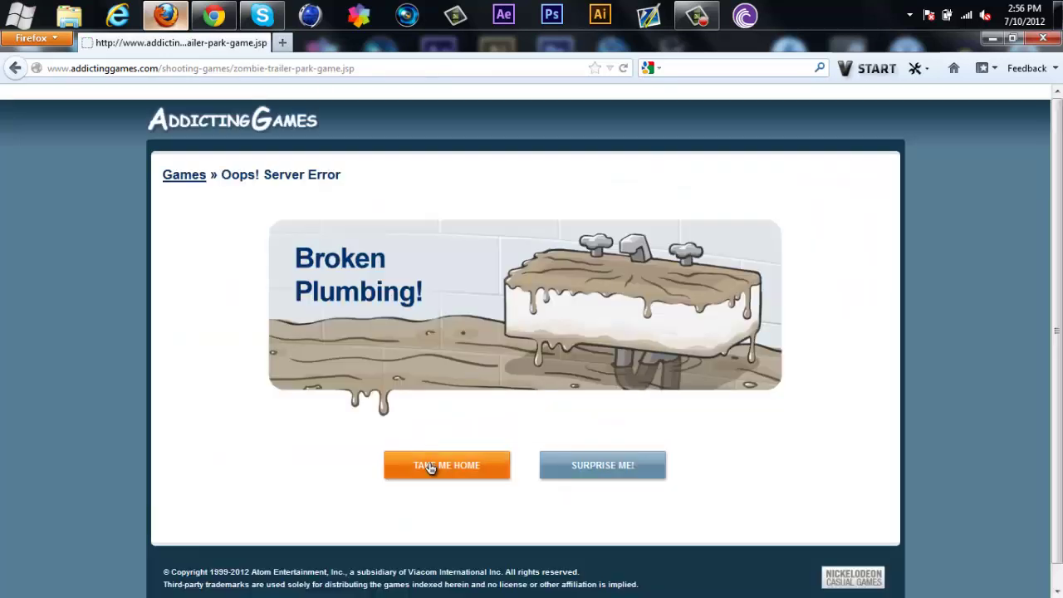
Step: Go to y8.com and open the Mario Kart Racing game page
left_click(388, 66)
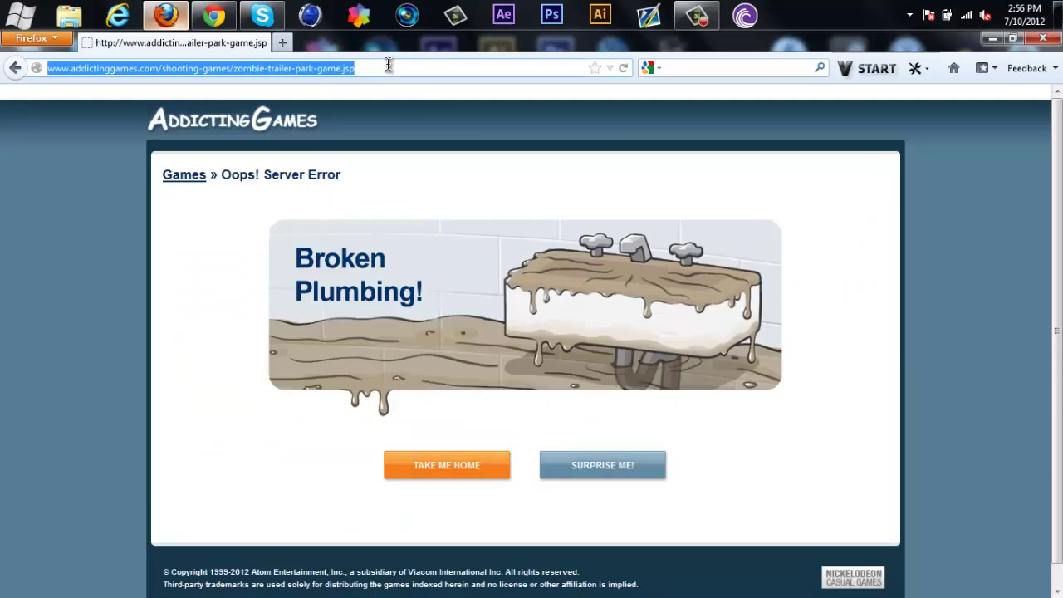
type("y8.com/")
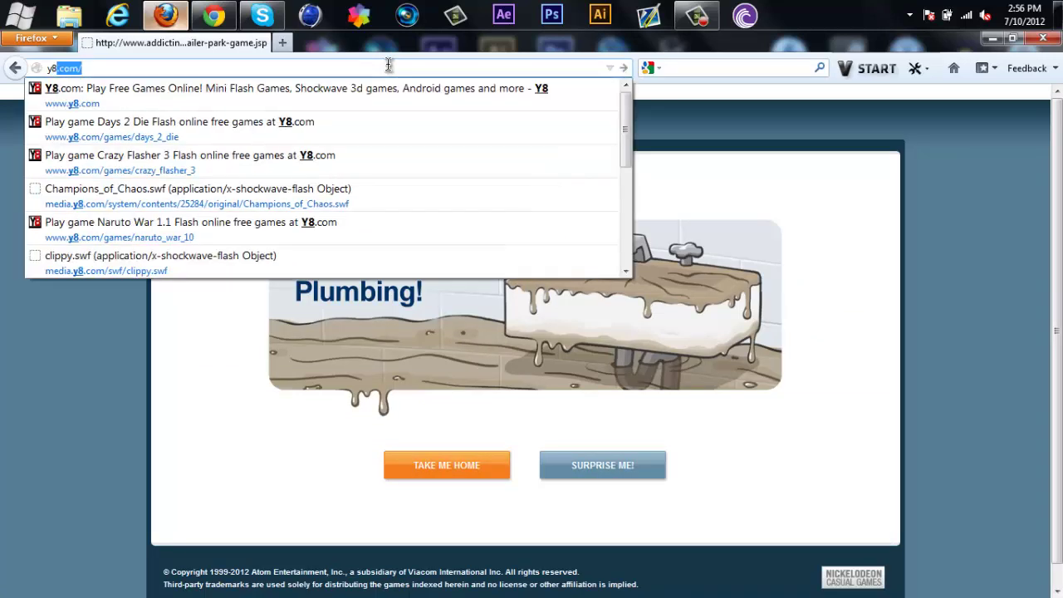
key("Return")
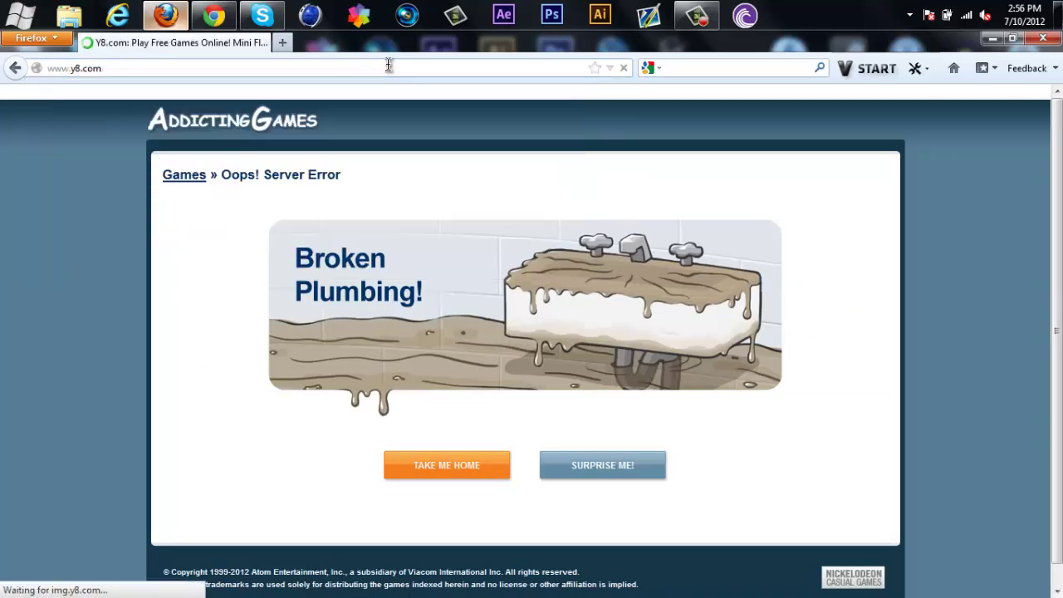
scroll(388, 64, "down", 7)
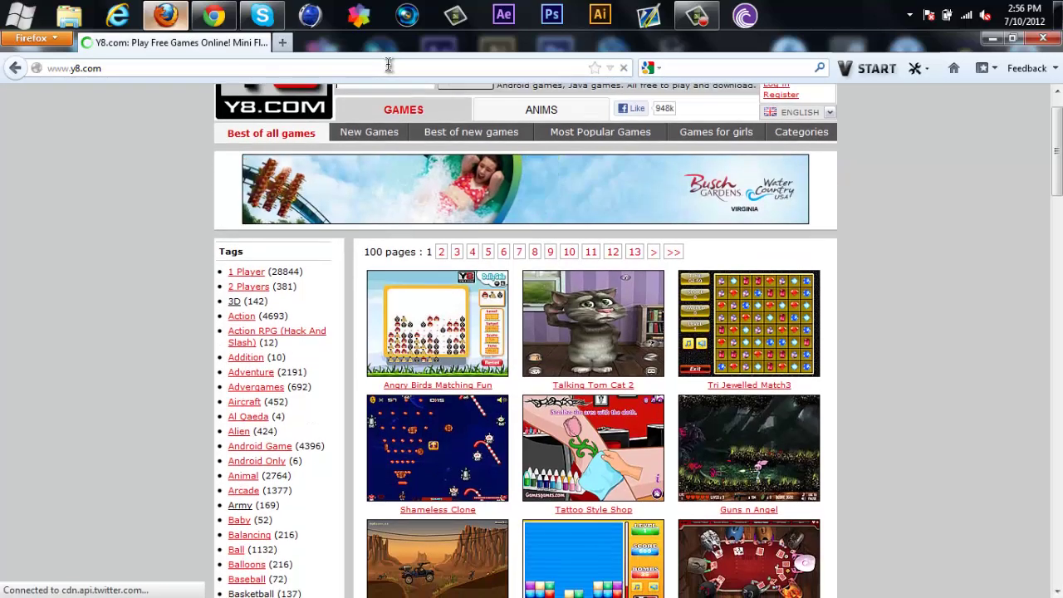
scroll(387, 65, "down", 2)
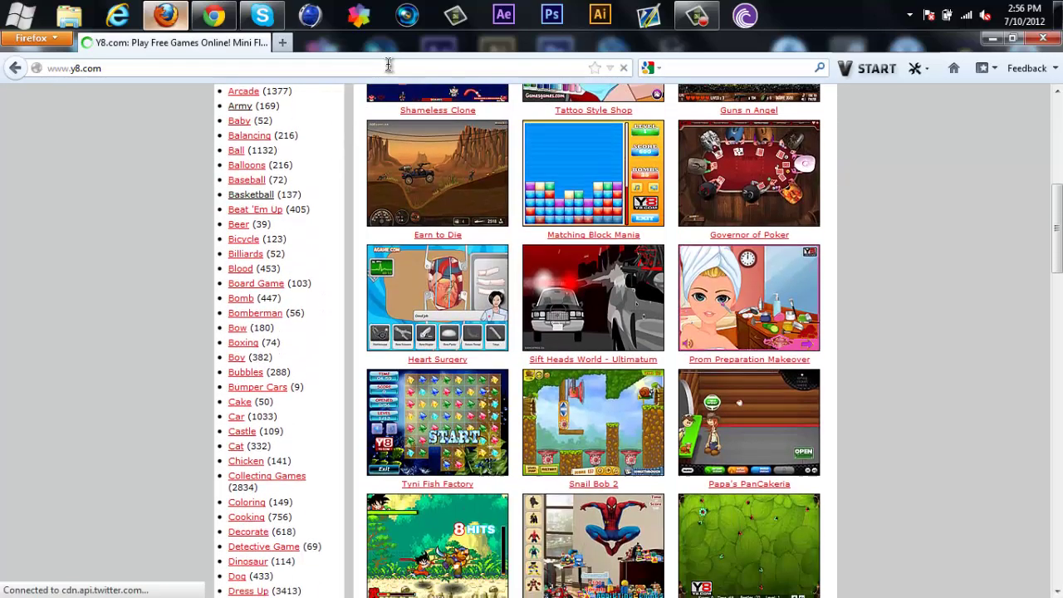
scroll(387, 65, "down", 5)
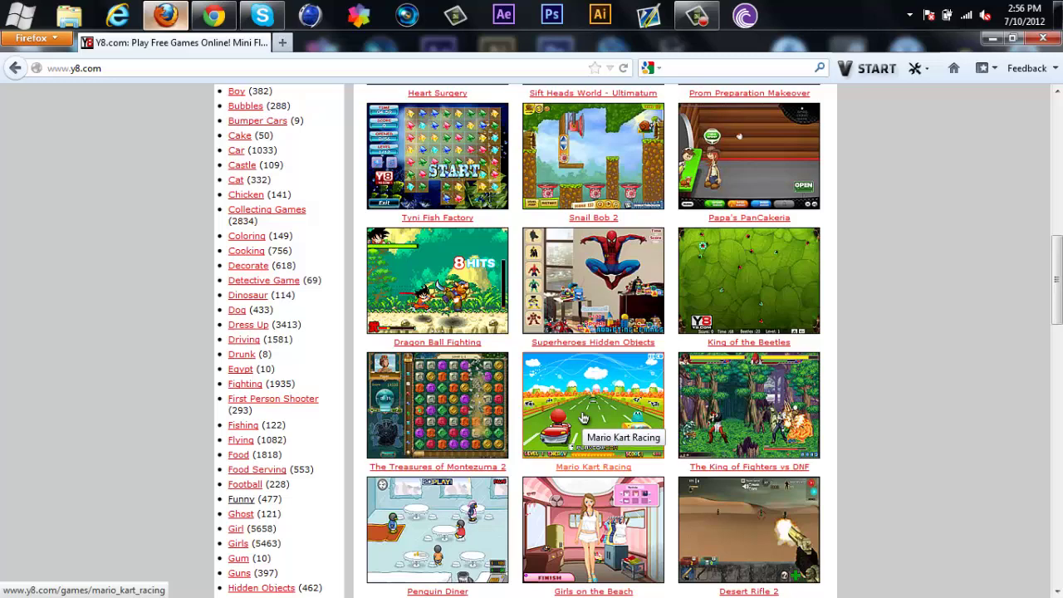
scroll(584, 418, "down", 2)
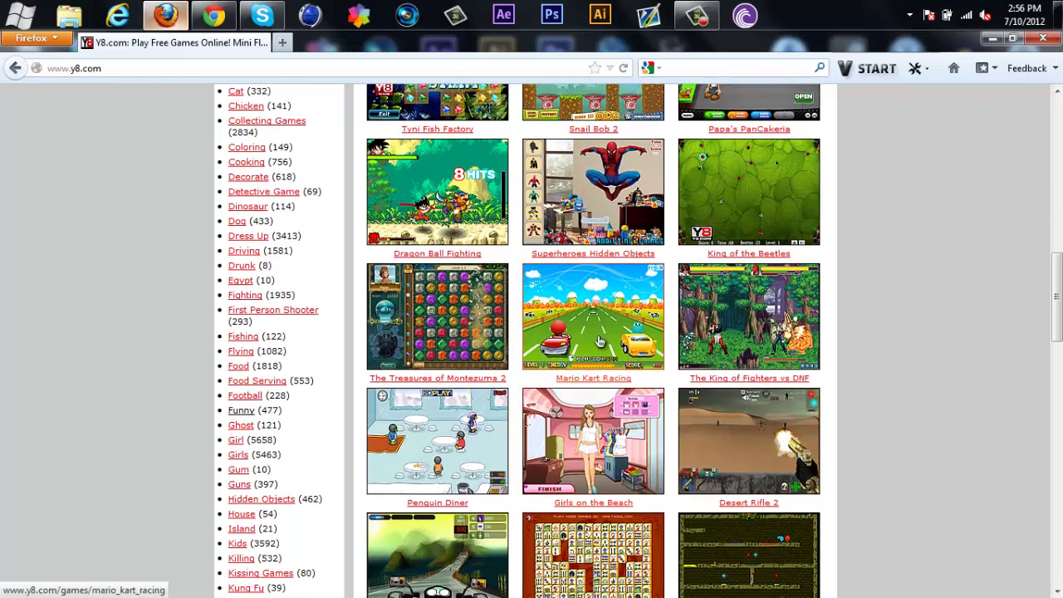
left_click(633, 318)
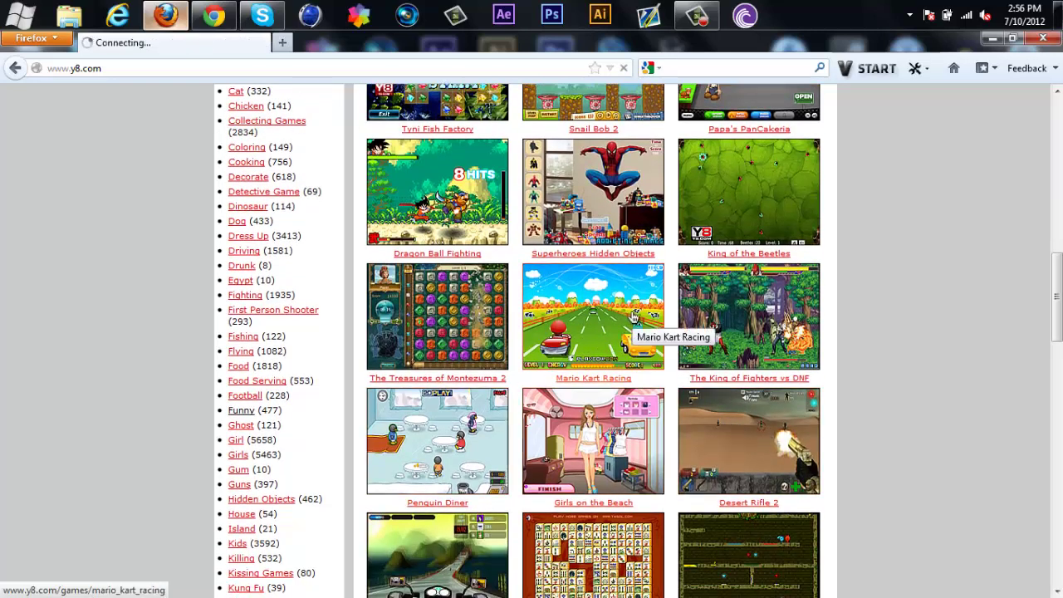
Step: Launch Mario Kart Racing on its page, mute the game's sound and start a race
scroll(1057, 215, "down", 5)
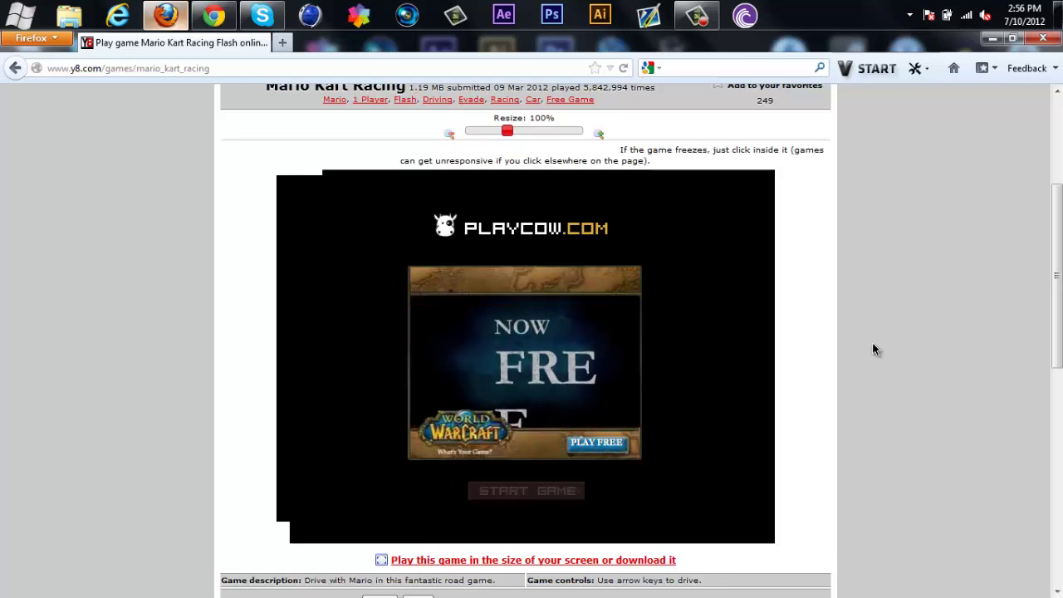
left_click(501, 492)
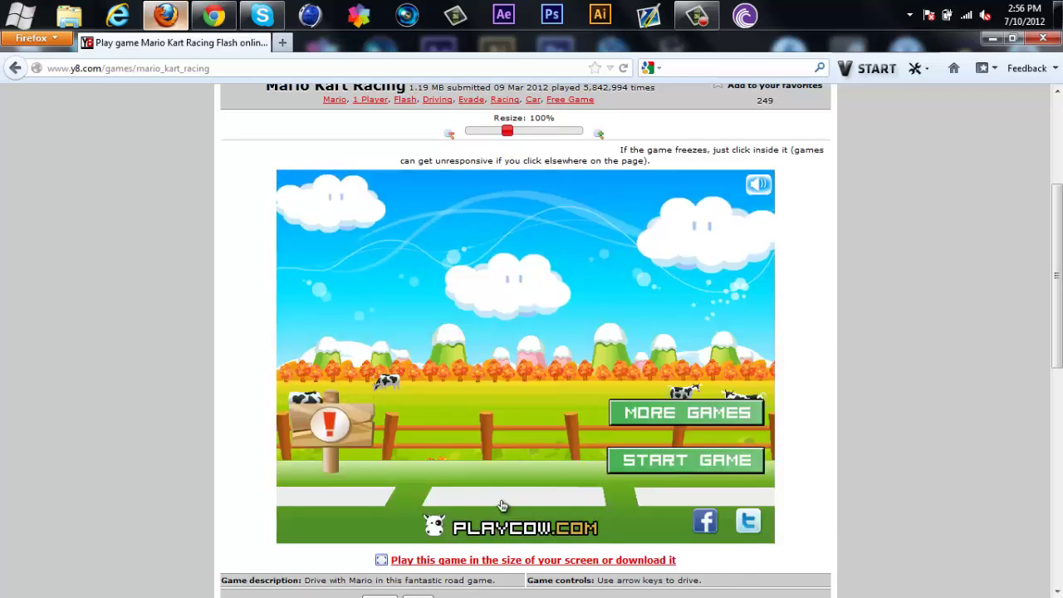
left_click(760, 184)
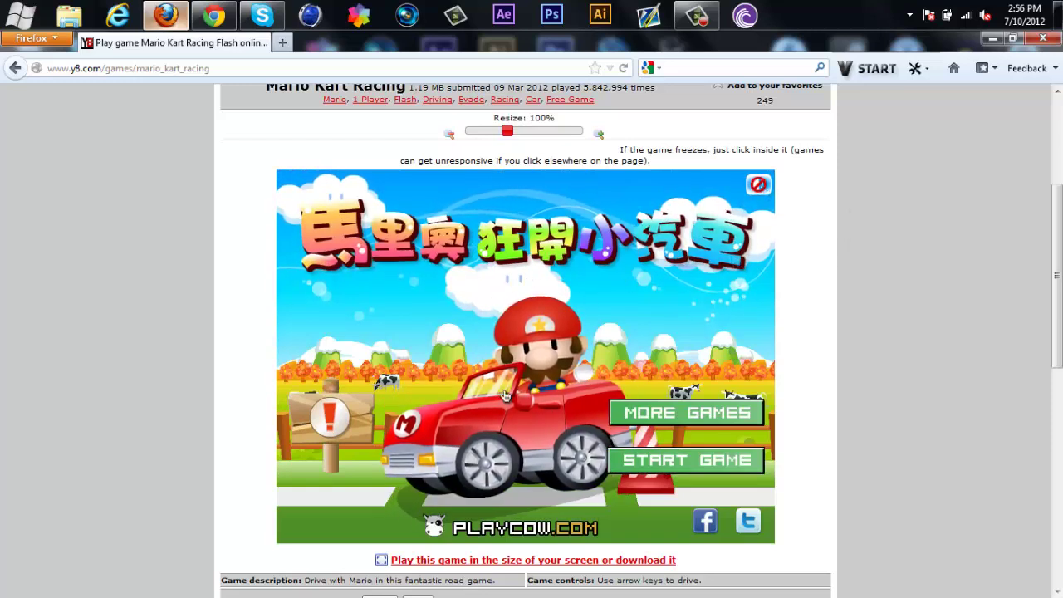
left_click(671, 461)
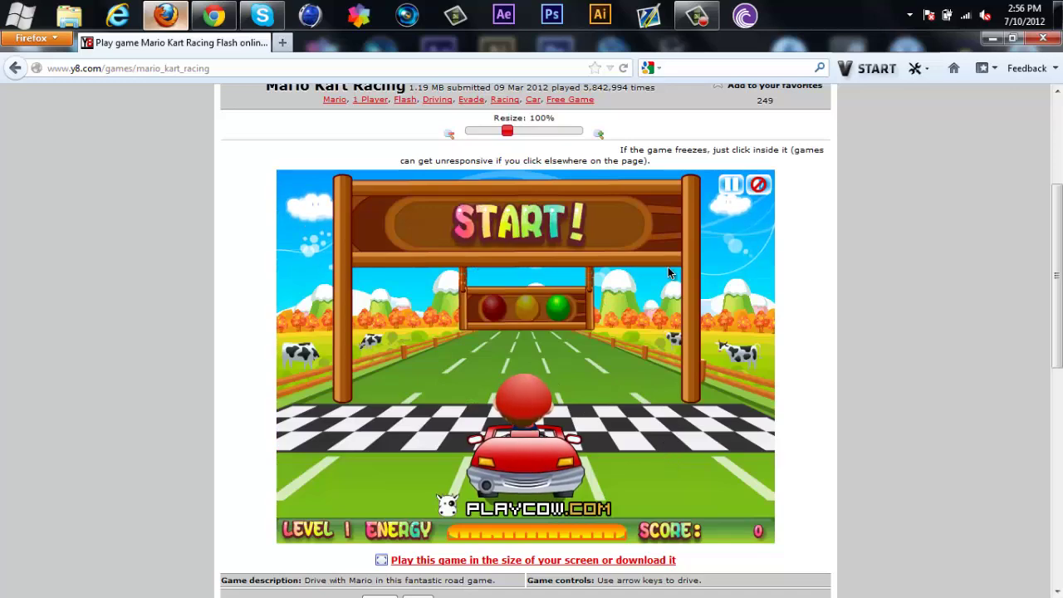
Step: Steer the car around the traffic in level 1 and pause the race
key("Left")
key("Right")
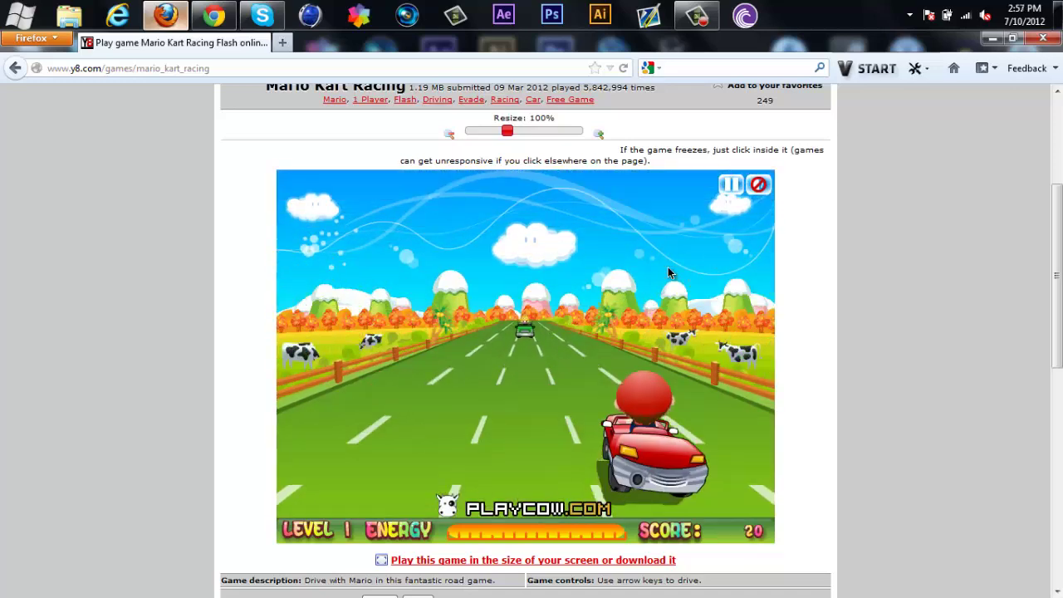
key("Left")
key("Right")
key("Left")
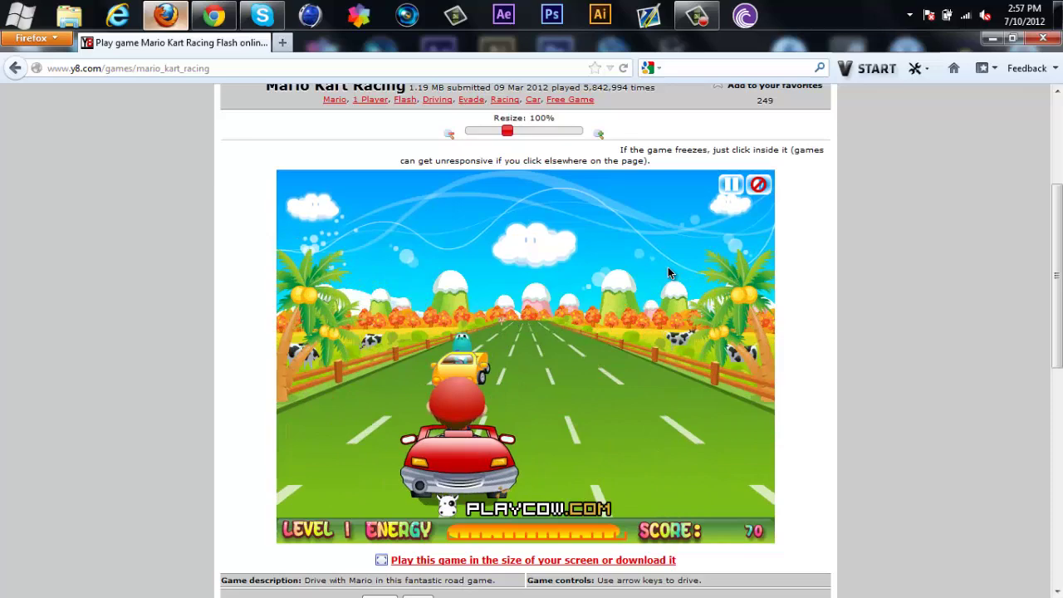
key("Right")
key("Left")
key("Right")
key("Left")
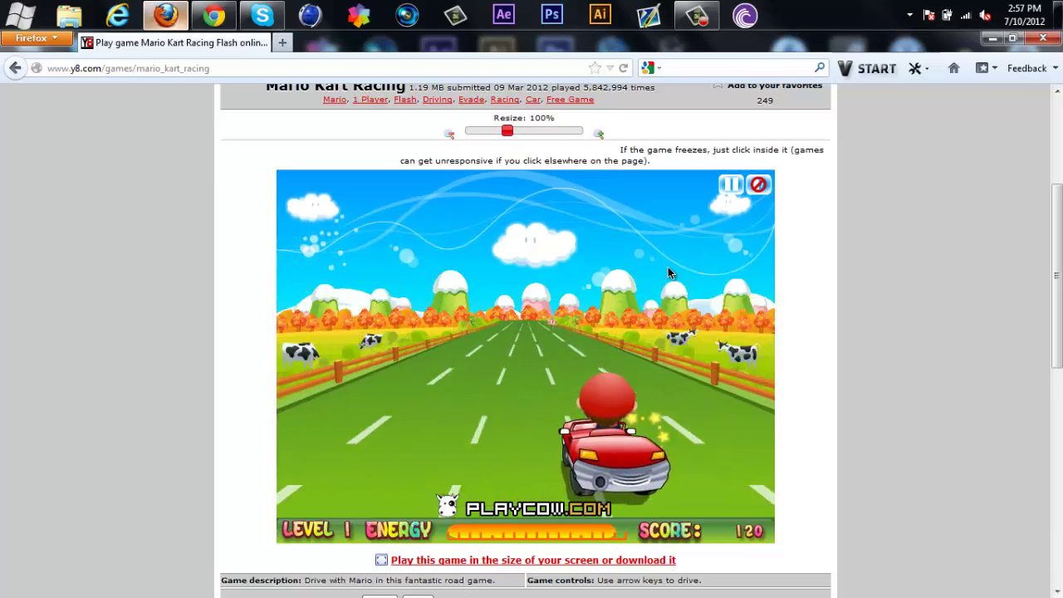
key("Left")
key("Right")
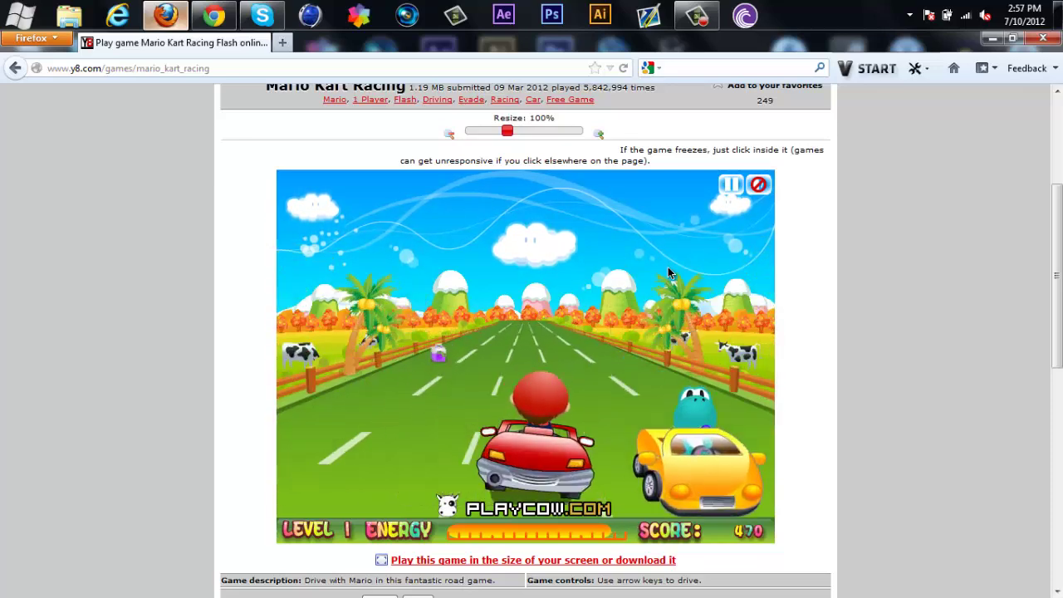
key("Left")
key("Right")
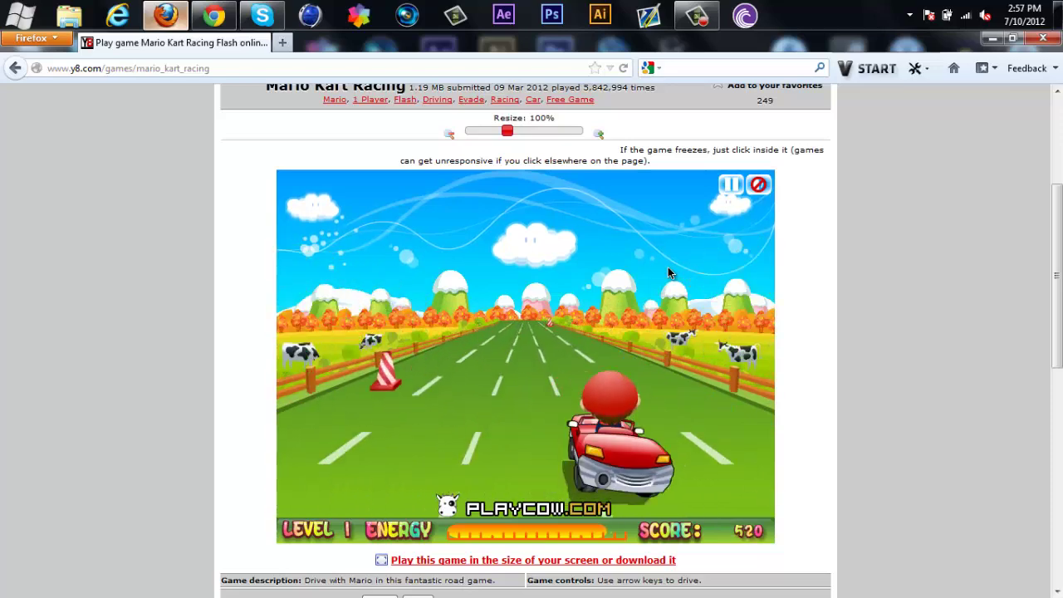
right_click(816, 224)
left_click(930, 179)
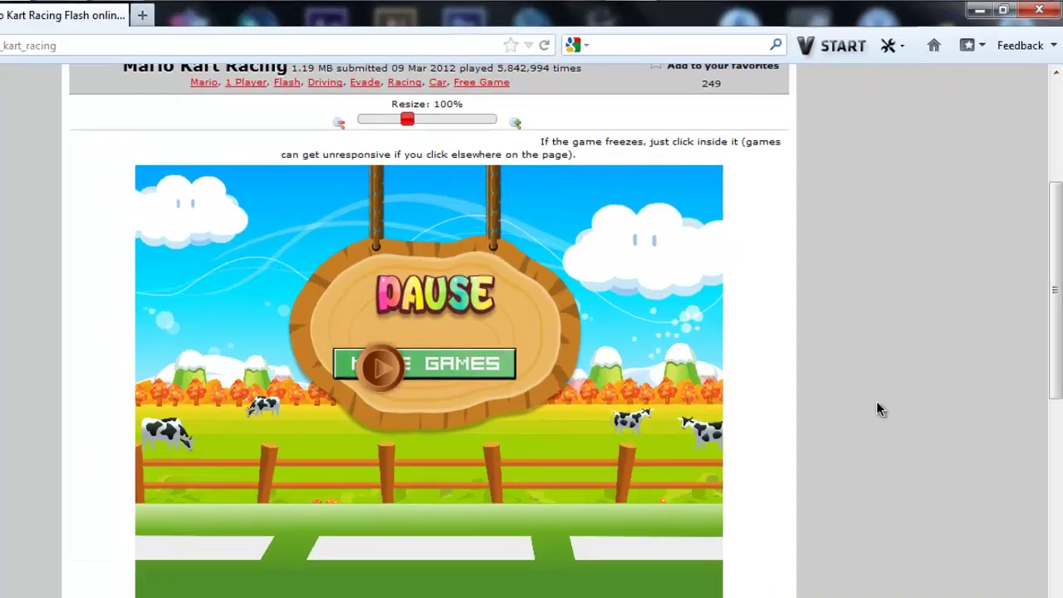
Step: Open the page info for the Mario Kart Racing page and show its media list
right_click(905, 370)
left_click(874, 340)
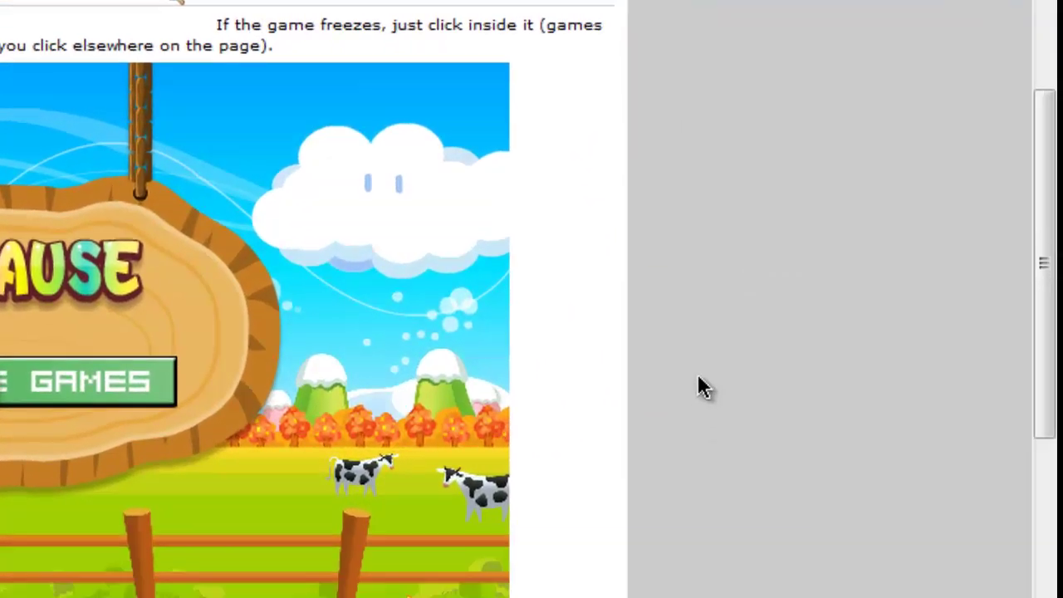
right_click(700, 386)
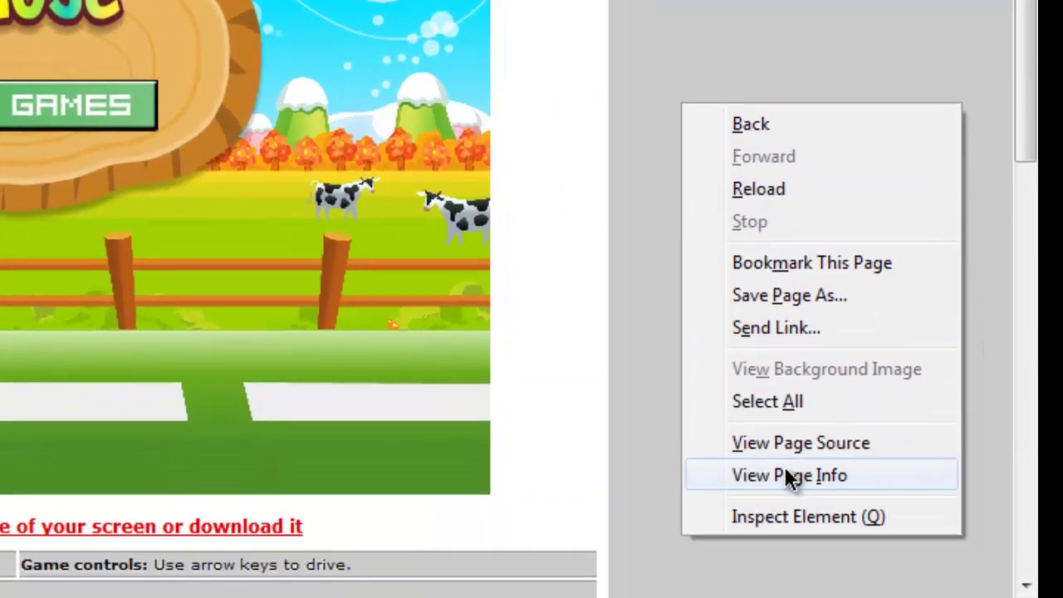
left_click(789, 477)
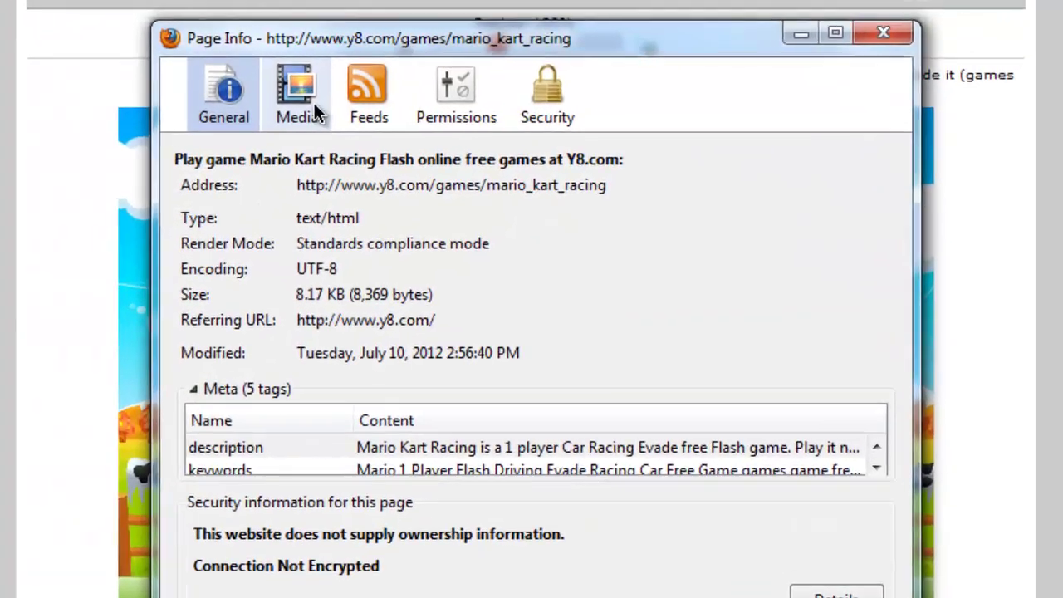
left_click(311, 106)
Step: Copy the address of the mariokartracing.swf object from the end of the media list and close the page info
left_click(912, 232)
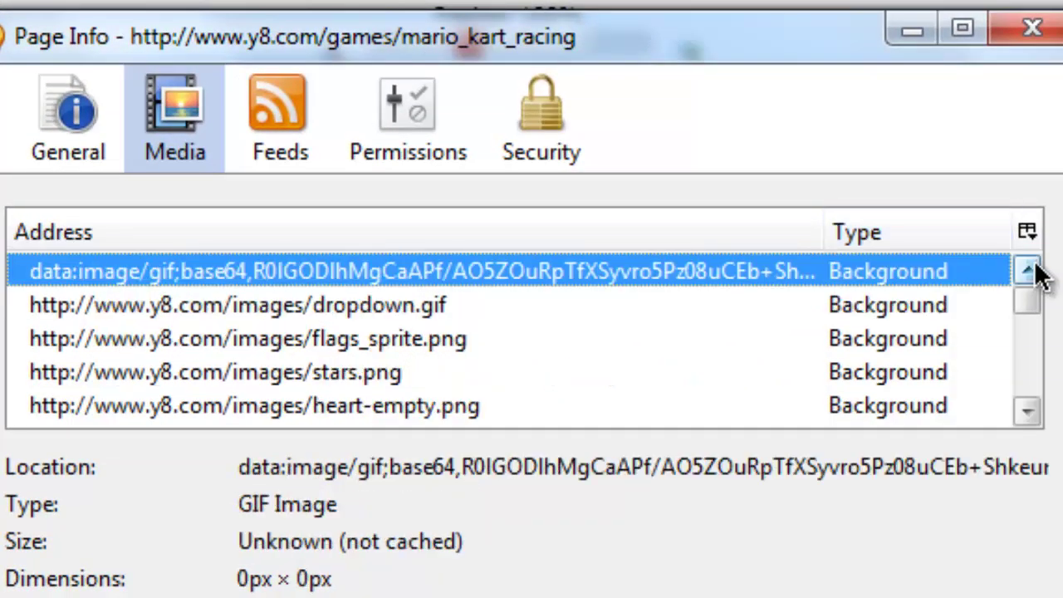
left_click_drag(1034, 306, 1030, 418)
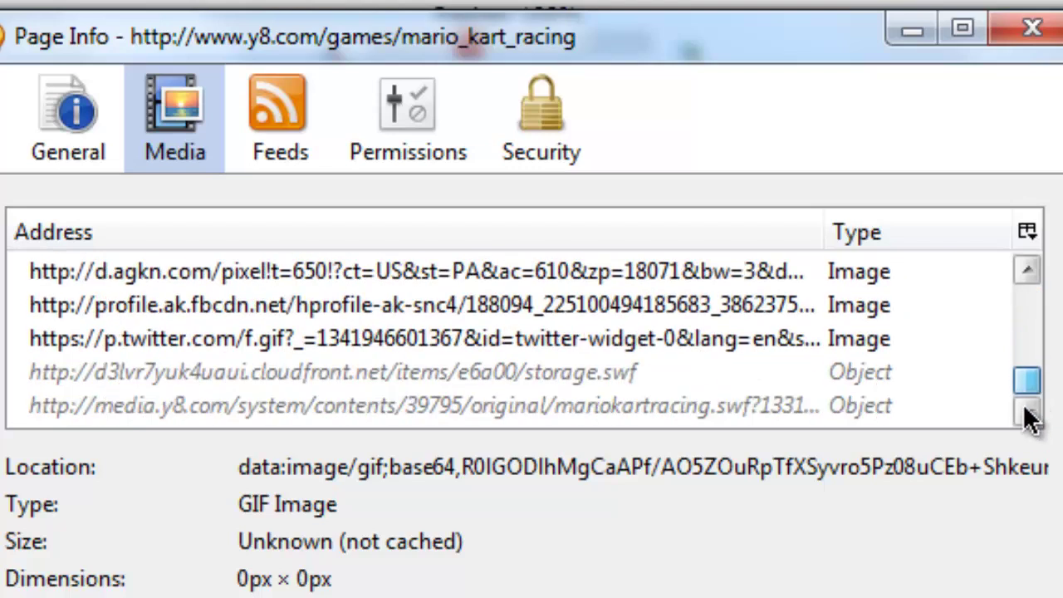
right_click(744, 411)
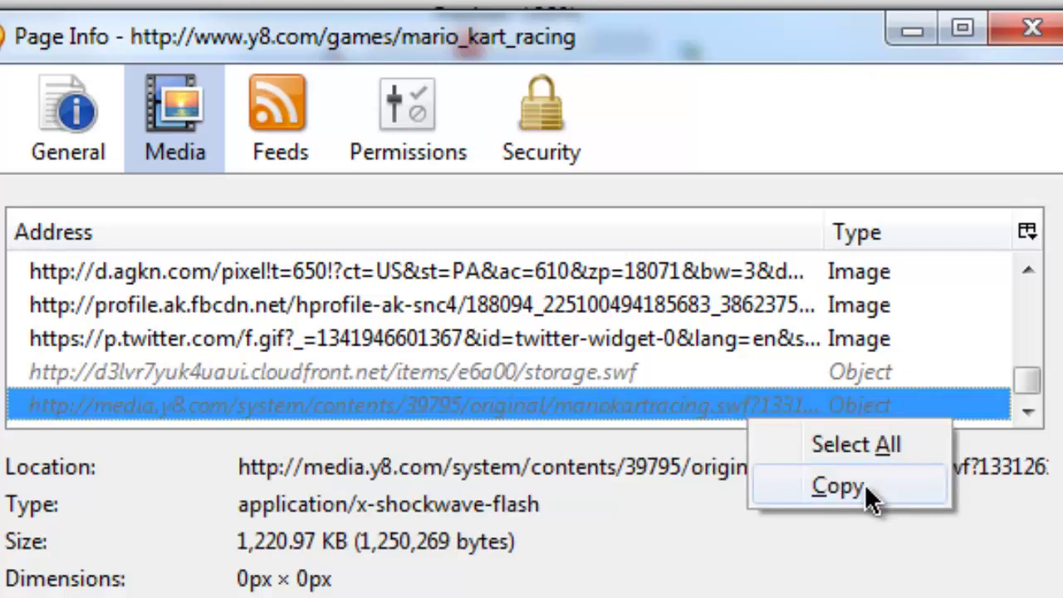
left_click(667, 494)
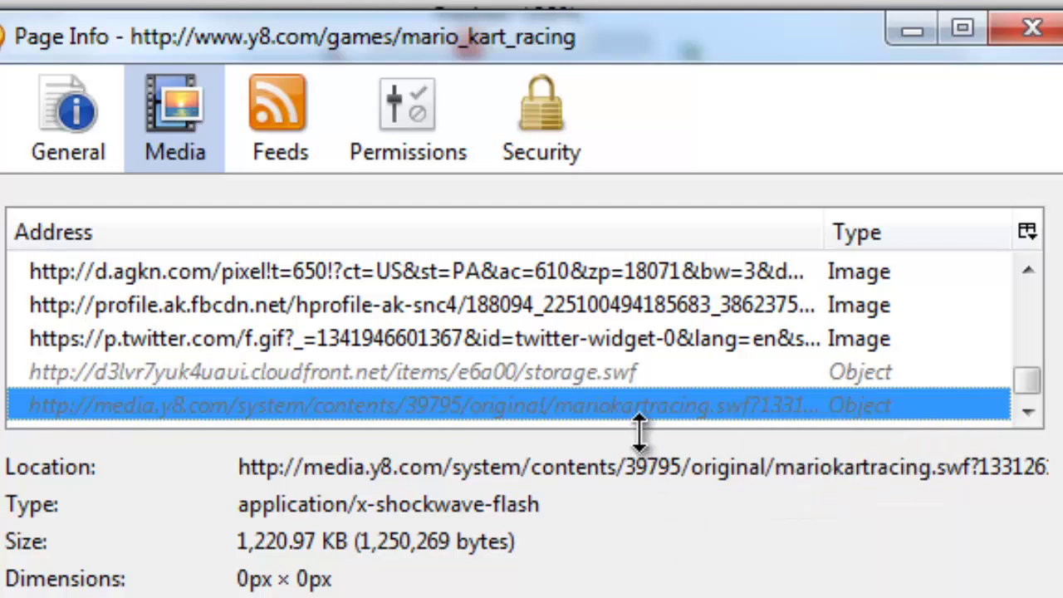
right_click(640, 406)
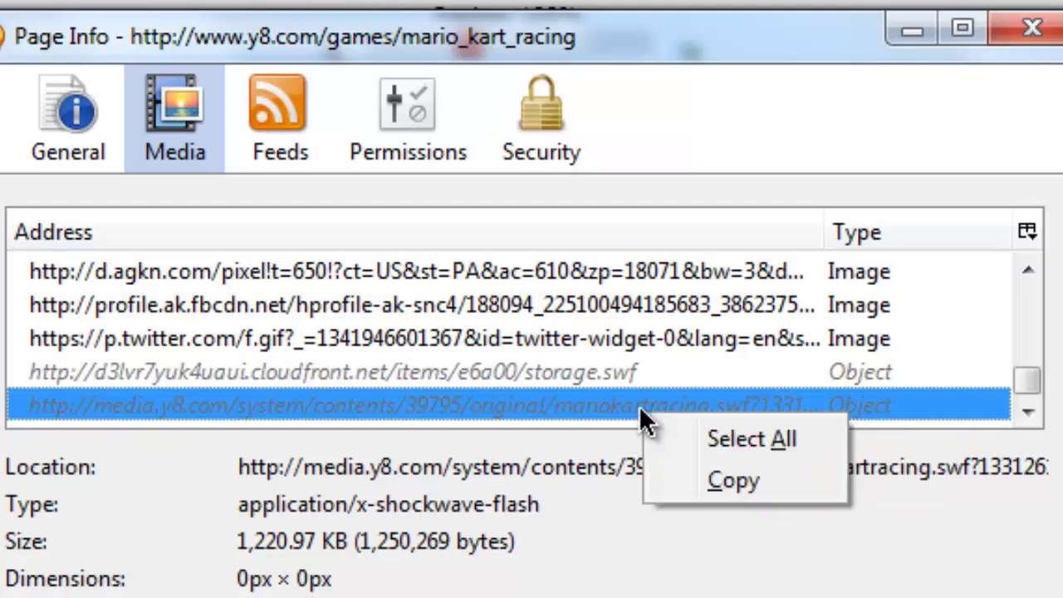
left_click(736, 482)
key("Escape")
Step: Load the copied SWF address in a new browser tab and continue past the game's advertisement screen
left_click(213, 105)
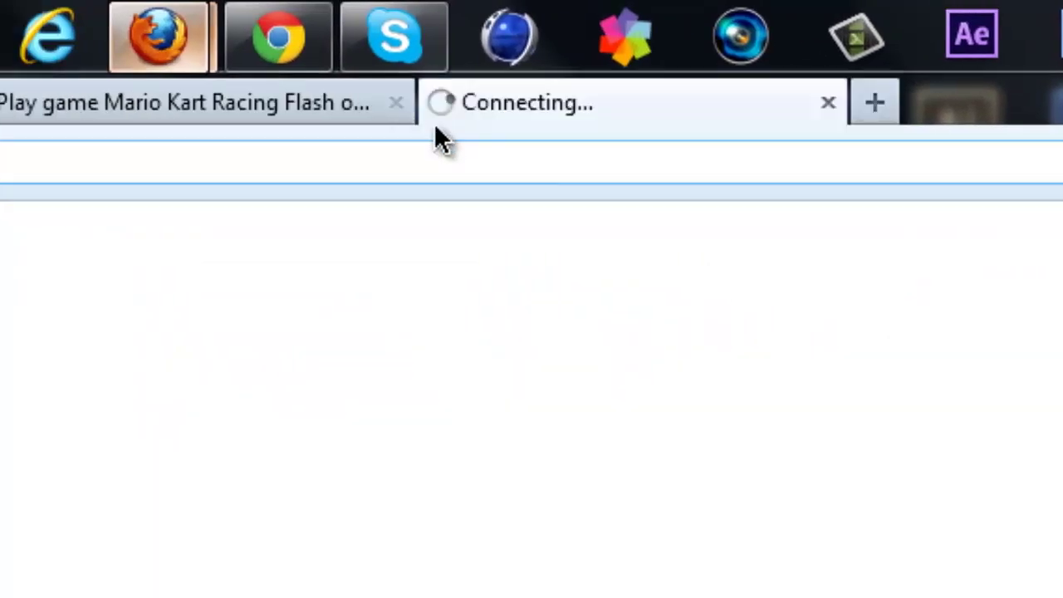
right_click(437, 154)
left_click(582, 357)
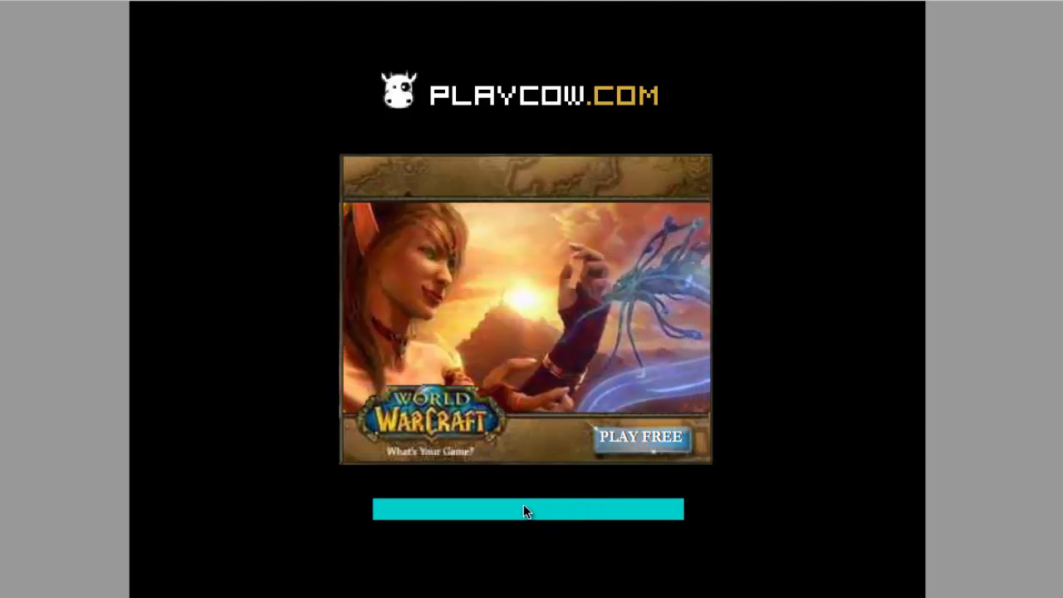
left_click(524, 509)
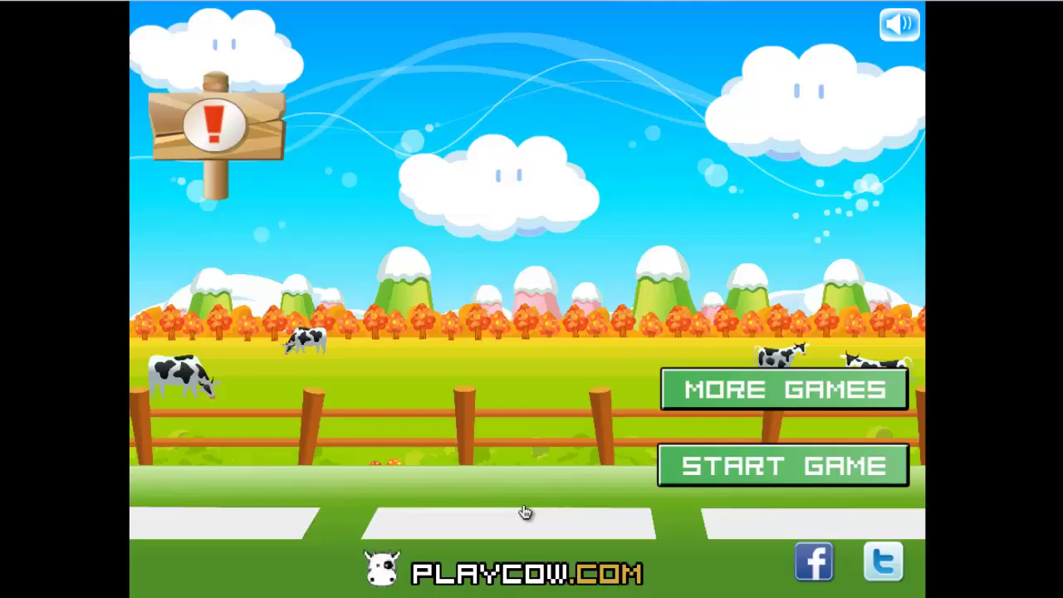
Step: Leave full screen, copy the mariokartracing.swf object's address again from the page info's media list and minimise that window
mouse_move(455, 2)
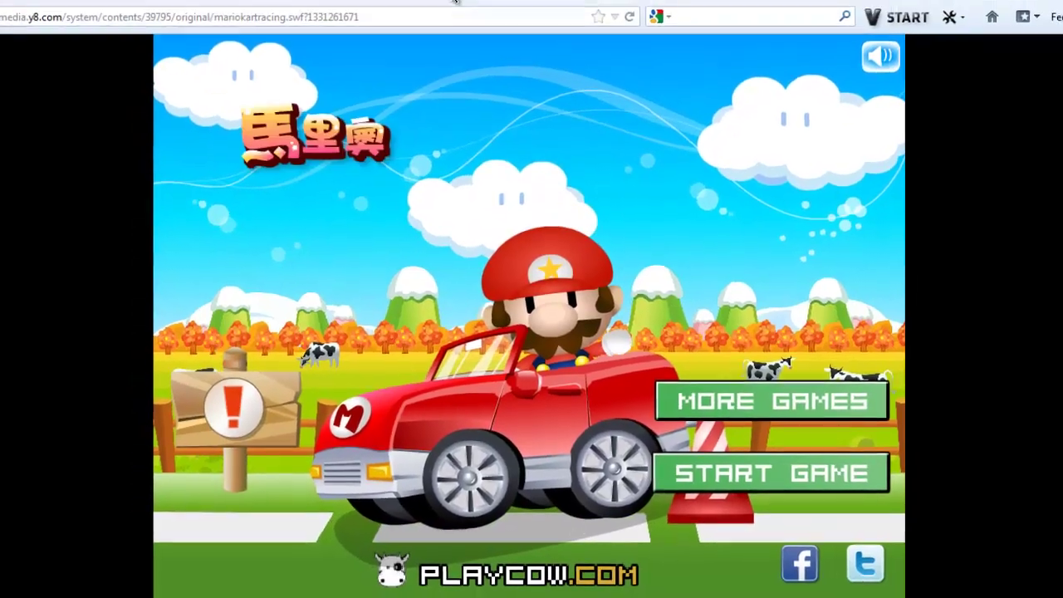
key("F11")
mouse_move(158, 17)
left_click(280, 99)
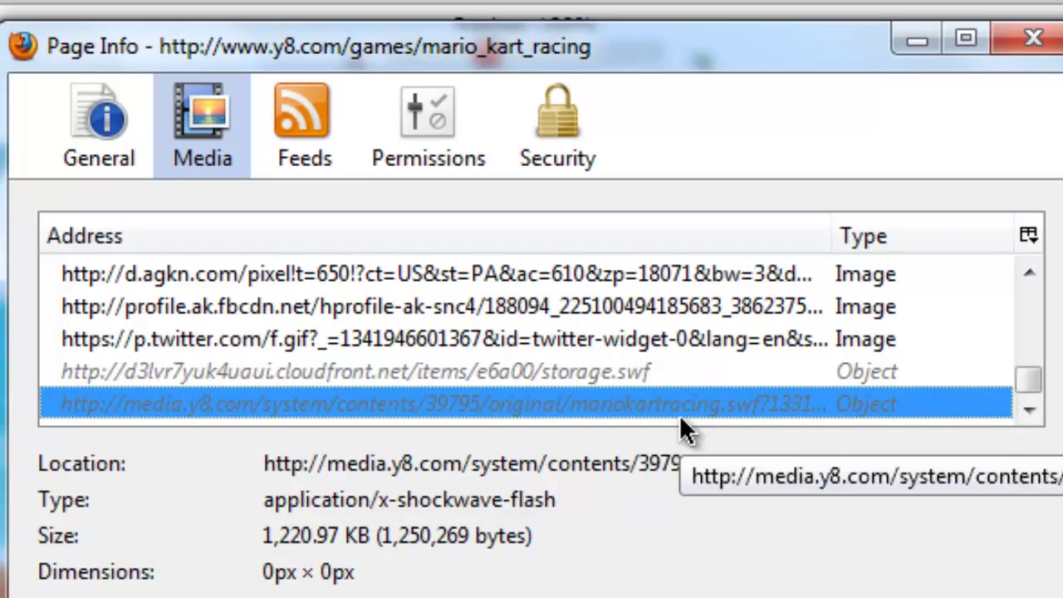
right_click(606, 308)
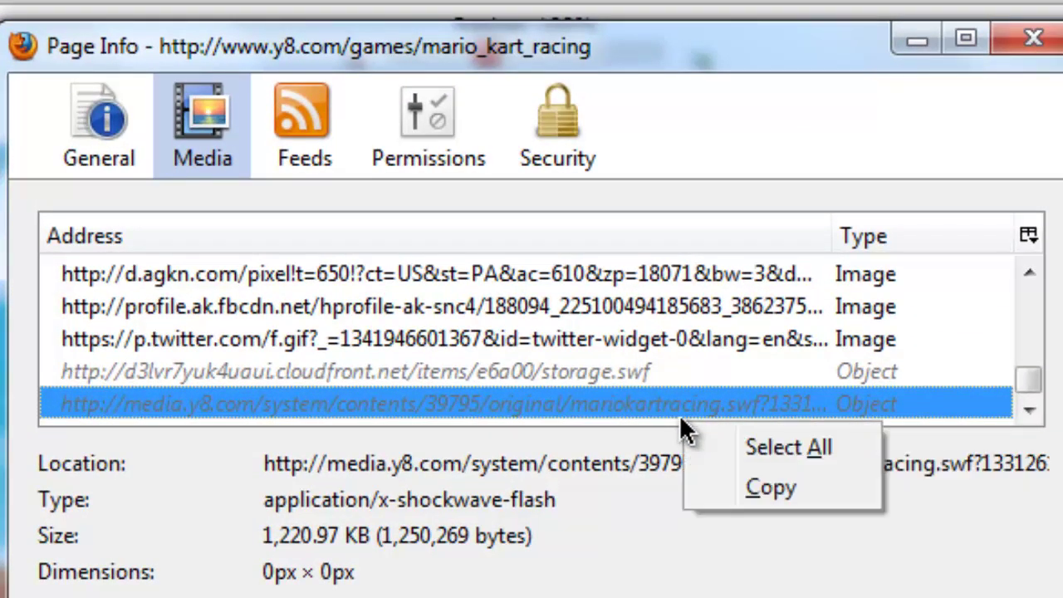
left_click(772, 488)
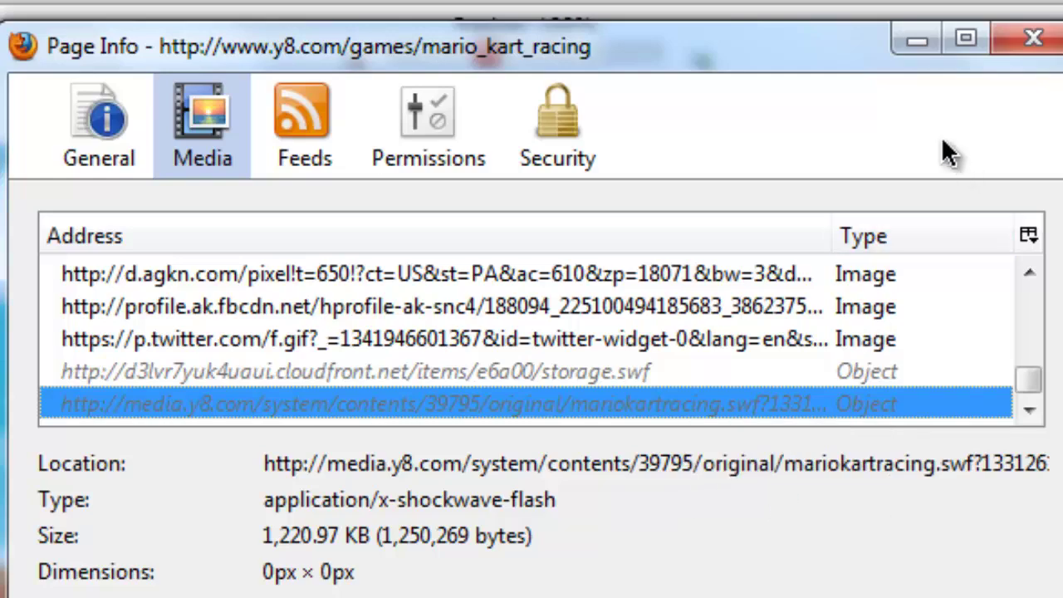
left_click(919, 48)
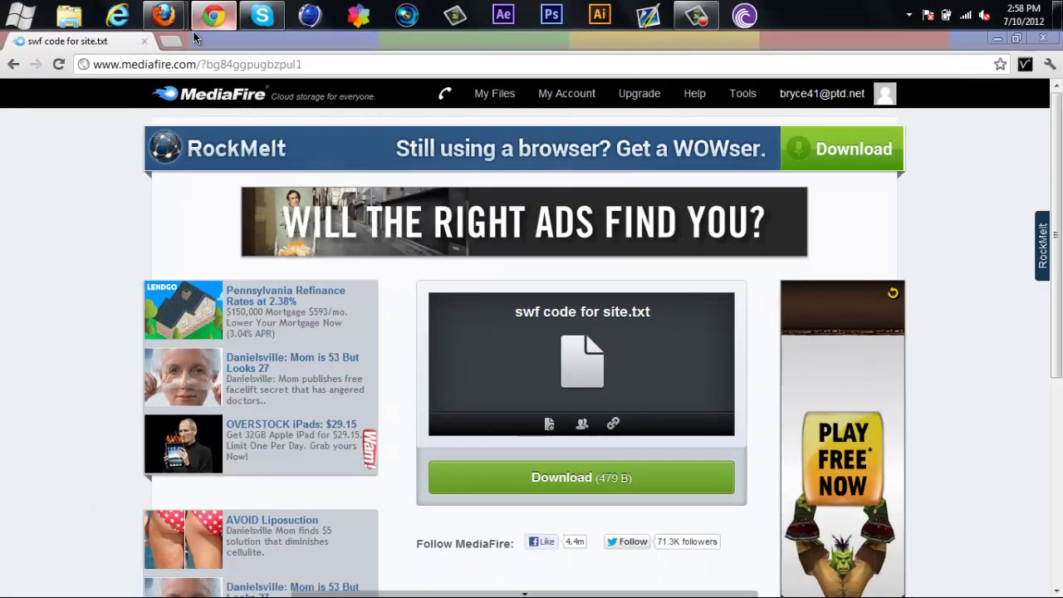
Step: Open weebly.com in a new Chrome tab
left_click(165, 38)
type("weebly.com")
key("Return")
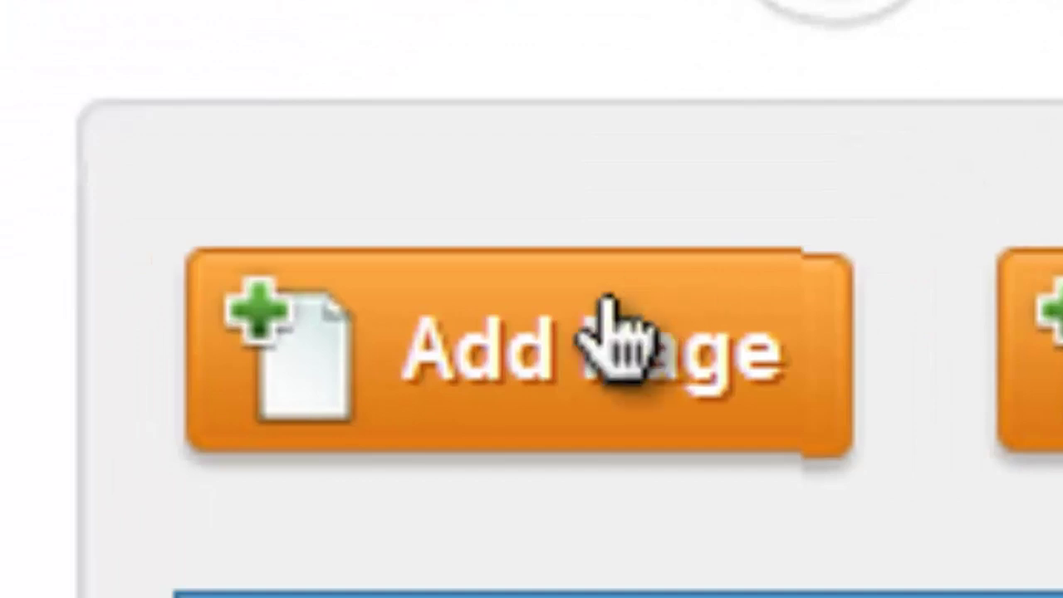
Step: Add a new page to the Weebly site and name it Mario Kart Racing
left_click(589, 368)
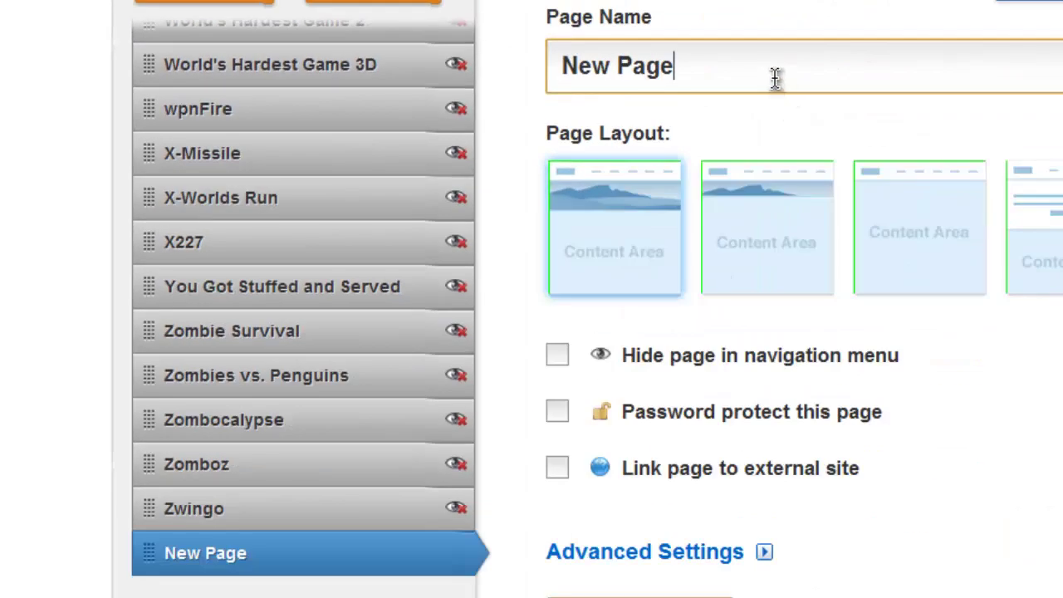
triple_click(854, 83)
type("Mario Kart Racing")
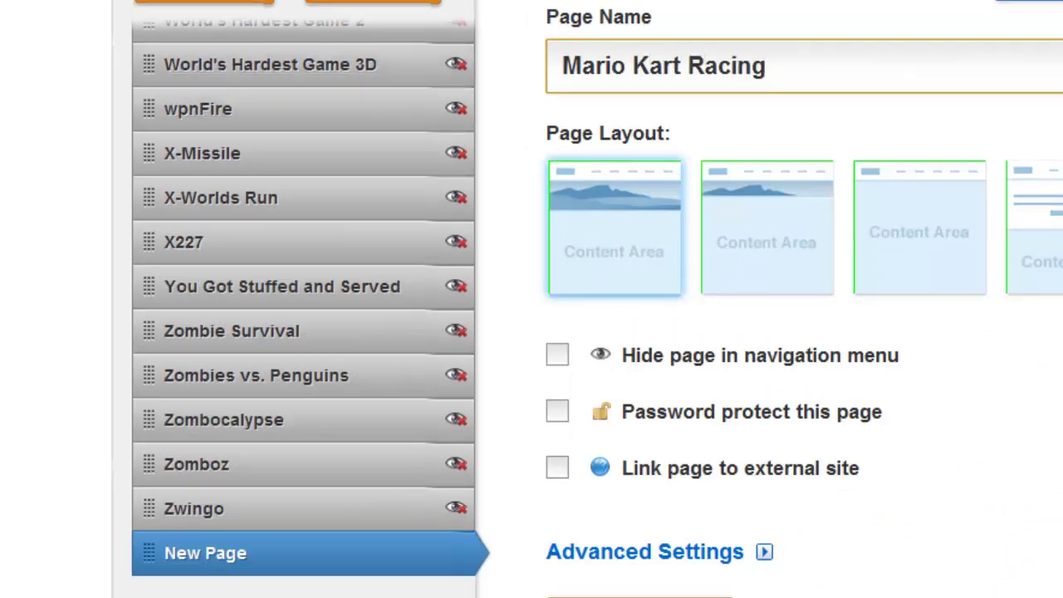
key("alt+Tab")
Step: Move the Mario Kart Racing page below Mario Combat Deluxe in the page list, switching its hiding from the navigation menu on and off again
left_click(558, 356)
left_click_drag(422, 571, 249, 382)
left_click_drag(357, 366, 419, 403)
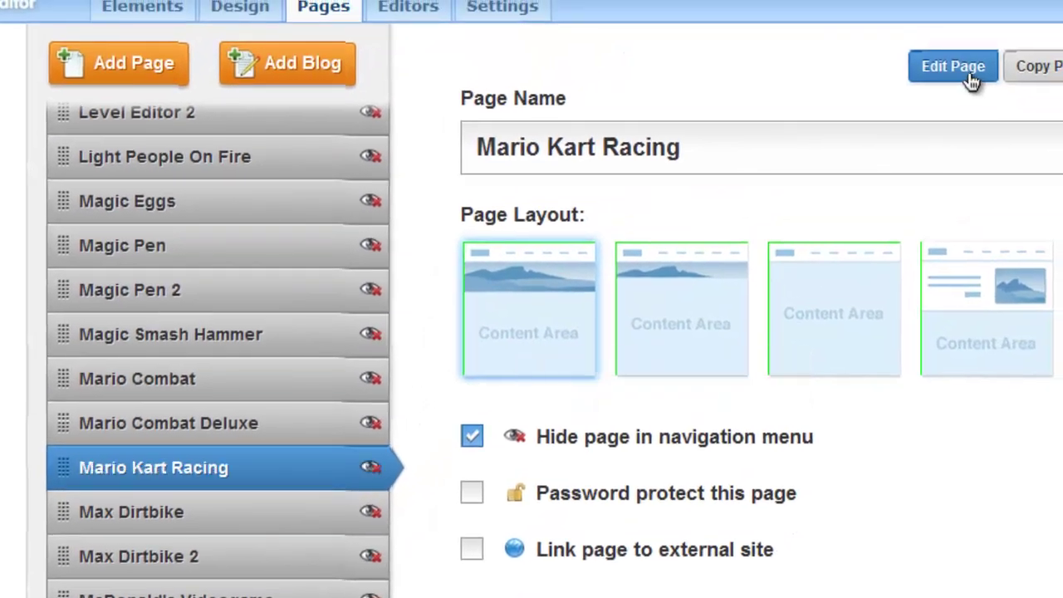
left_click(471, 438)
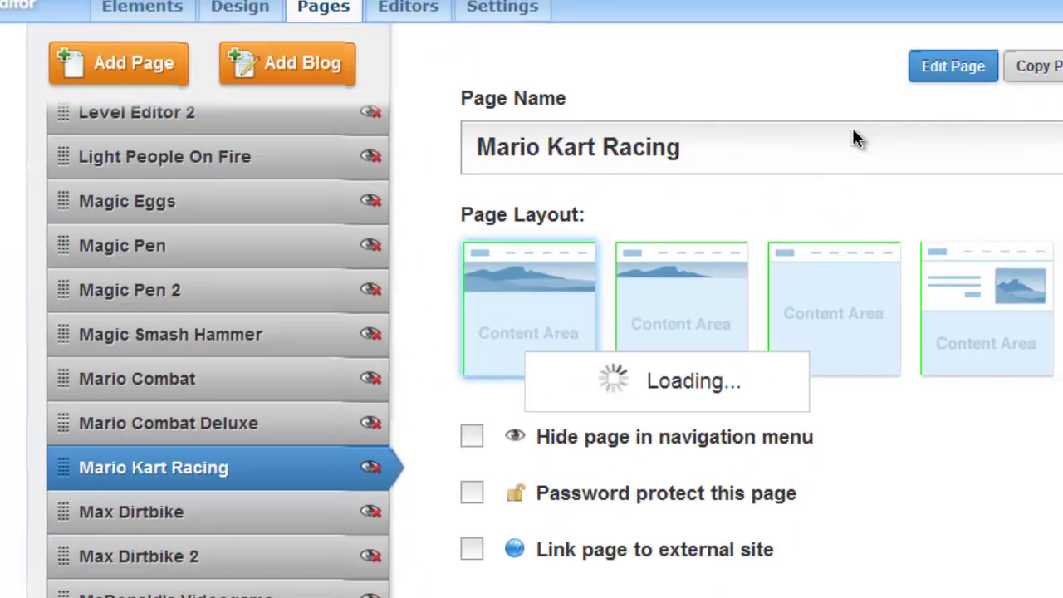
Step: Open the Mario Kart Racing page for editing and place a Custom HTML element in its empty content area
left_click(960, 73)
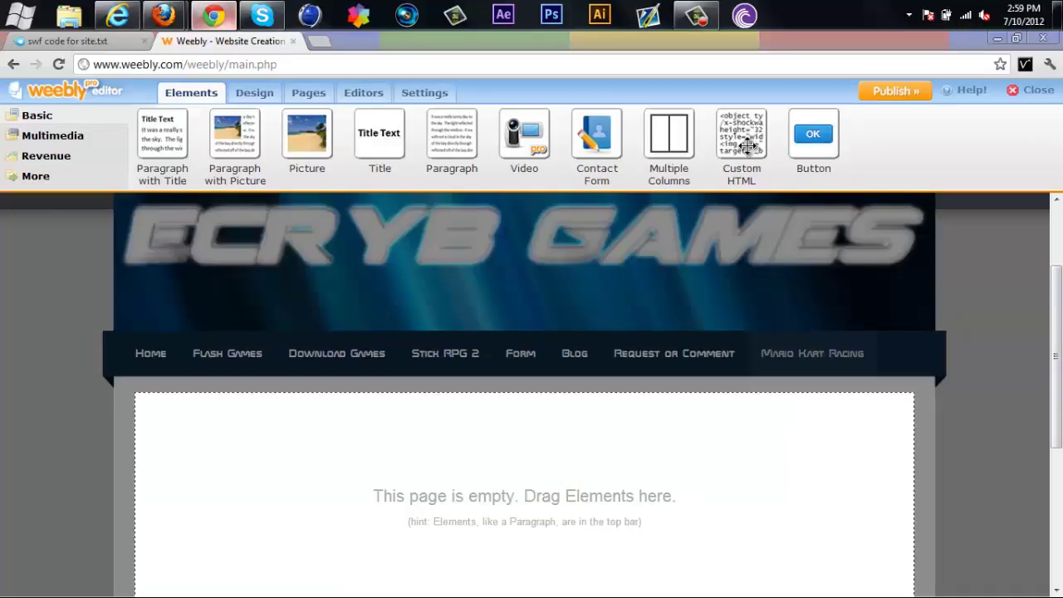
left_click_drag(748, 145, 607, 458)
scroll(1011, 392, "down", 2)
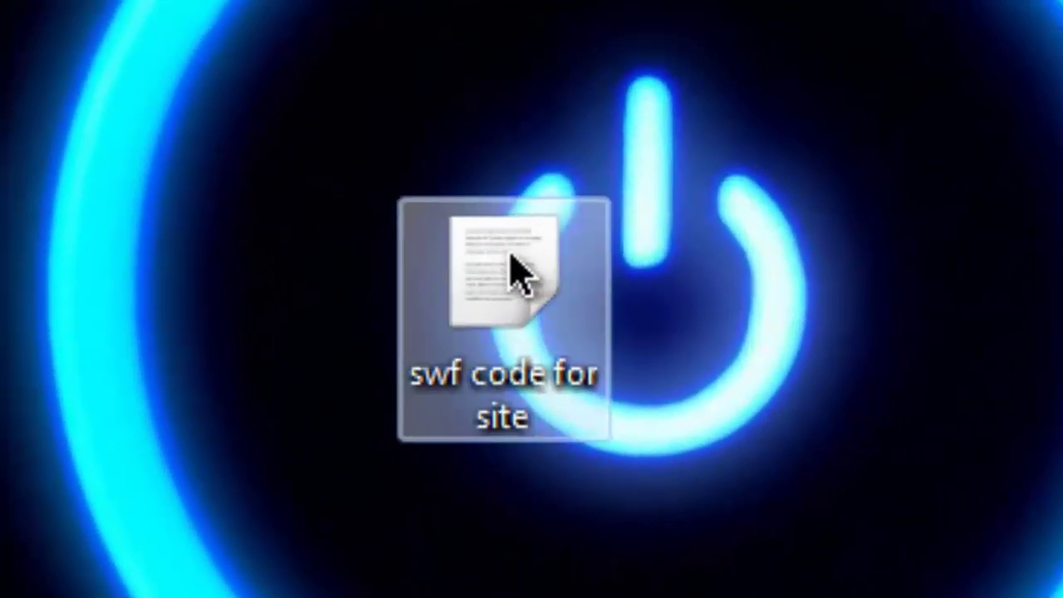
Step: Open the desktop file "swf code for site" in Notepad and replace the embed's src address with the copied SWF address
double_click(519, 270)
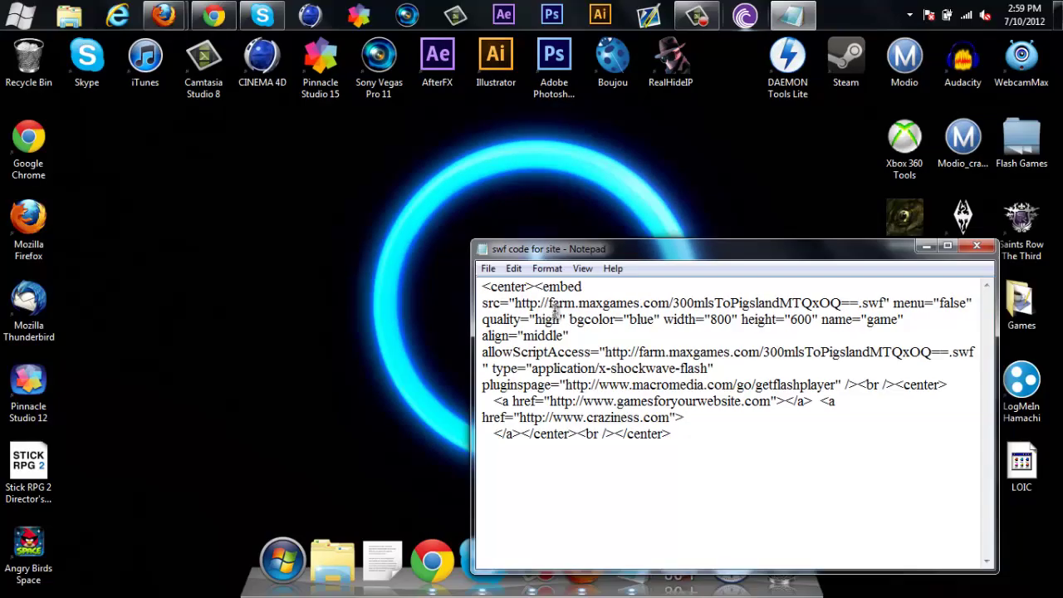
left_click_drag(606, 258, 362, 161)
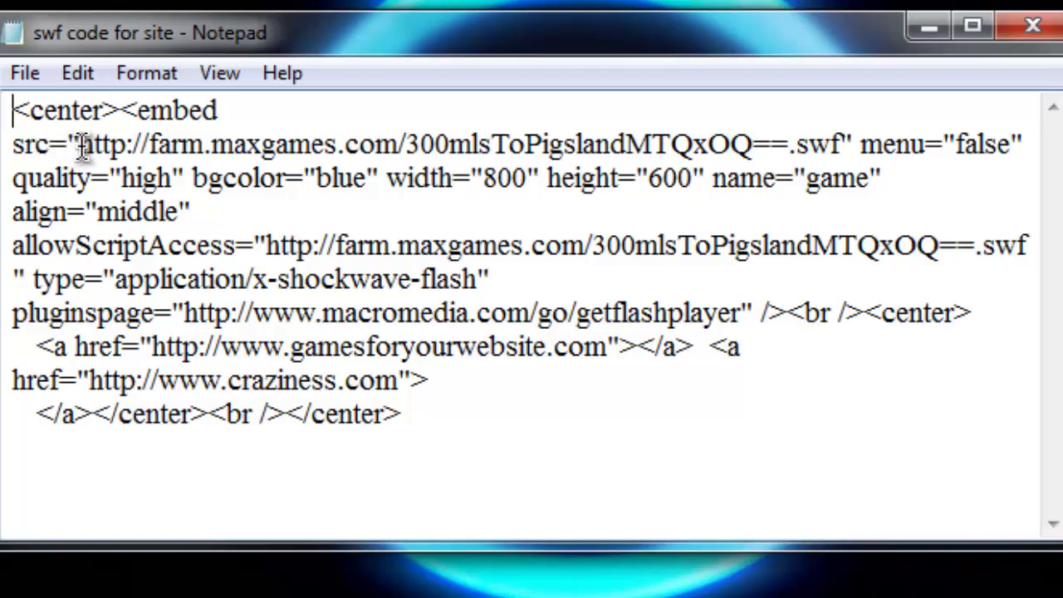
left_click_drag(108, 145, 796, 147)
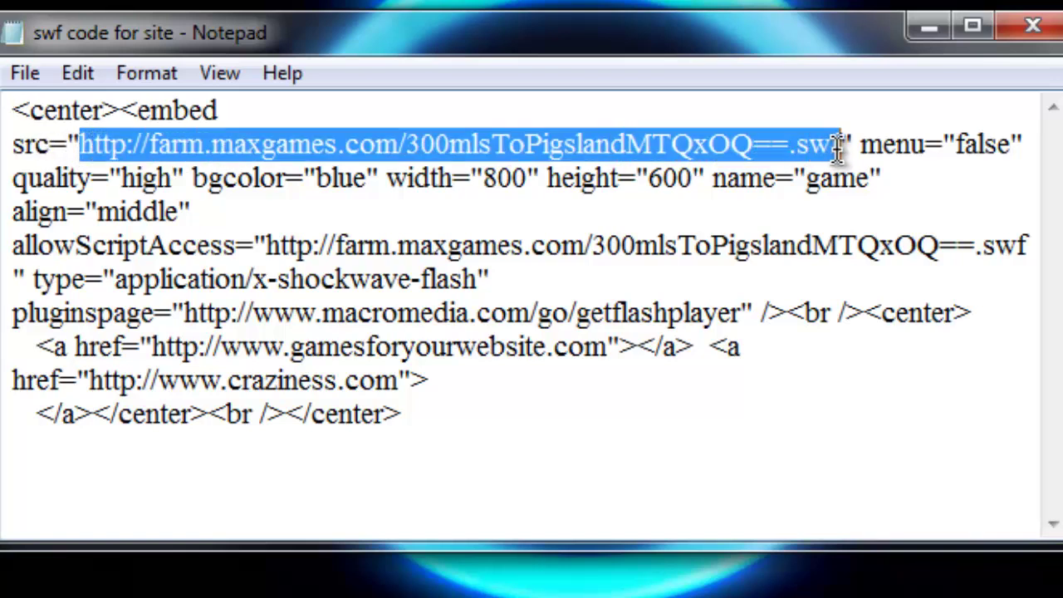
right_click(752, 145)
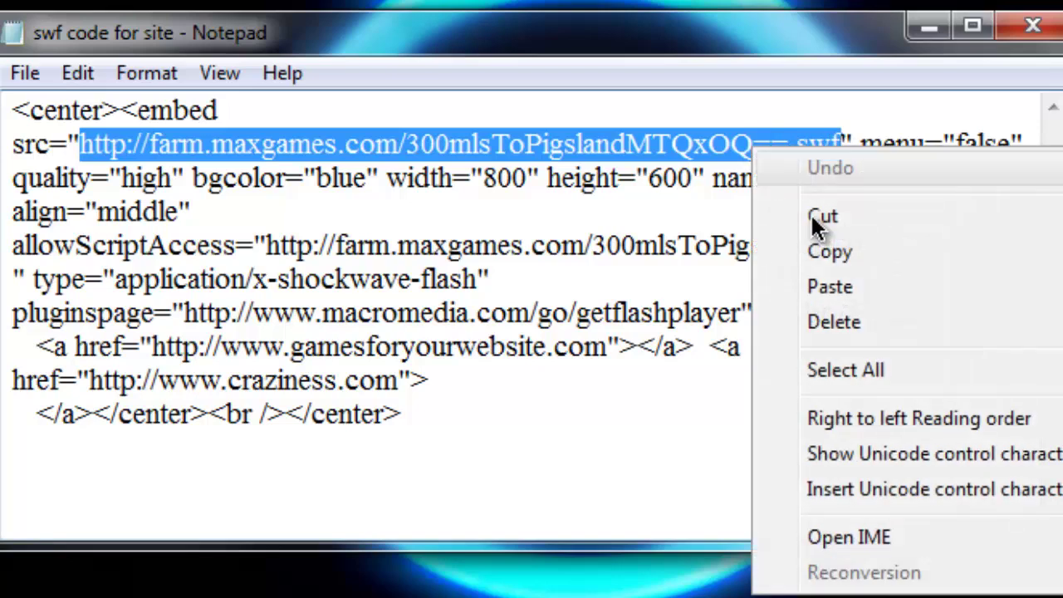
left_click(822, 290)
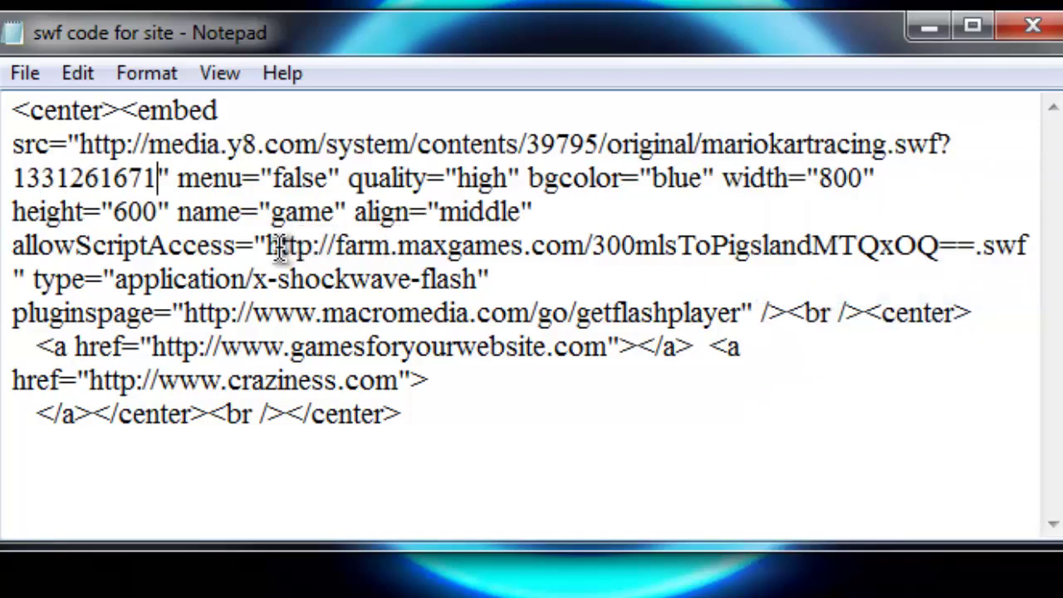
Step: Replace the allowScriptAccess address in the embed code with the copied mariokartracing.swf address
left_click_drag(268, 246, 1028, 246)
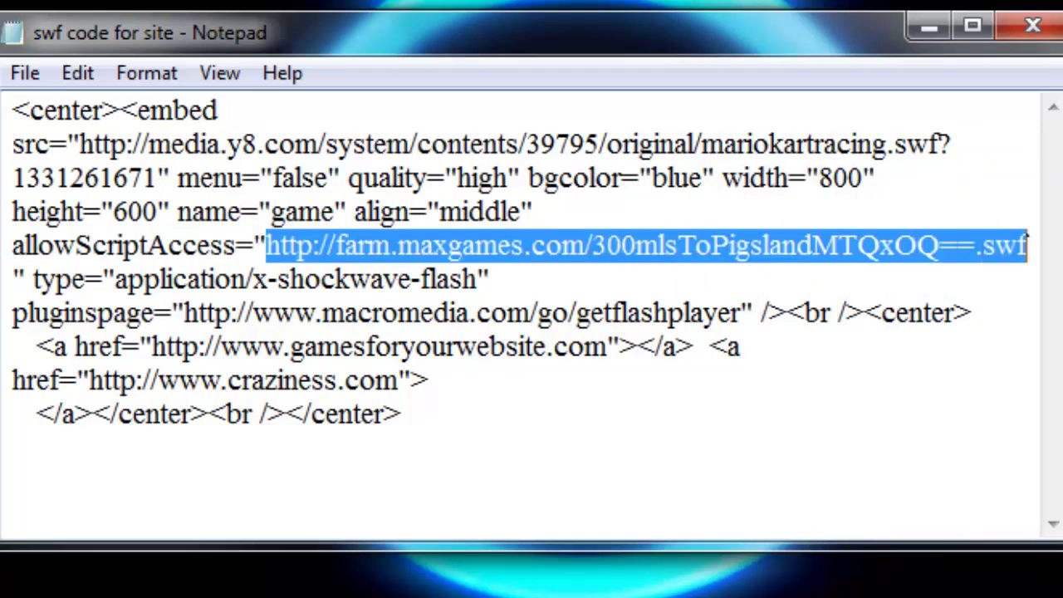
right_click(909, 246)
left_click(985, 388)
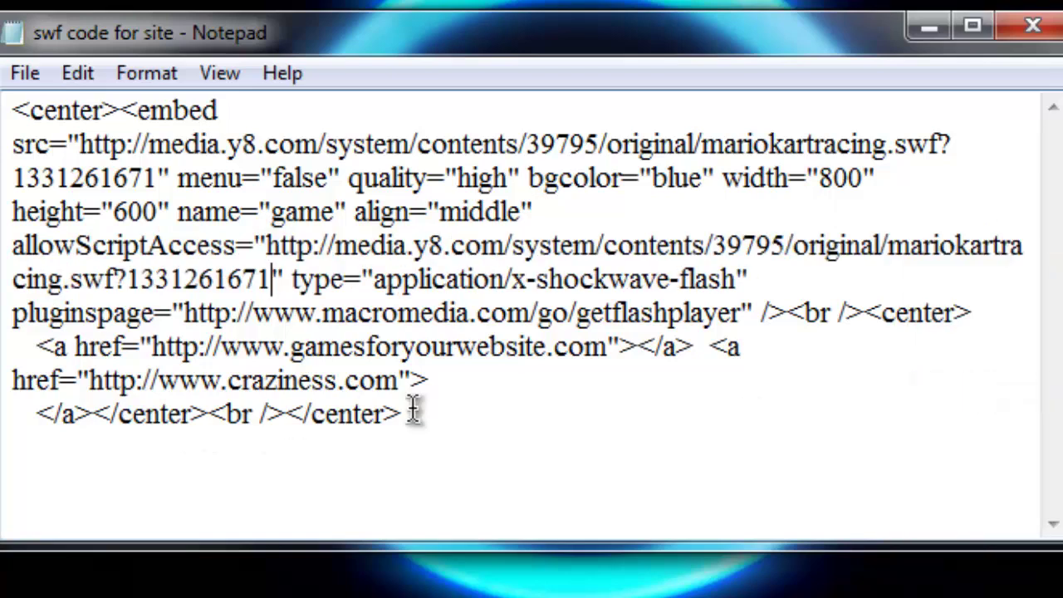
Step: Copy the whole embed code from Notepad and paste it into the page's Custom HTML element in Weebly, replacing the placeholder text
left_click_drag(412, 411, 17, 112)
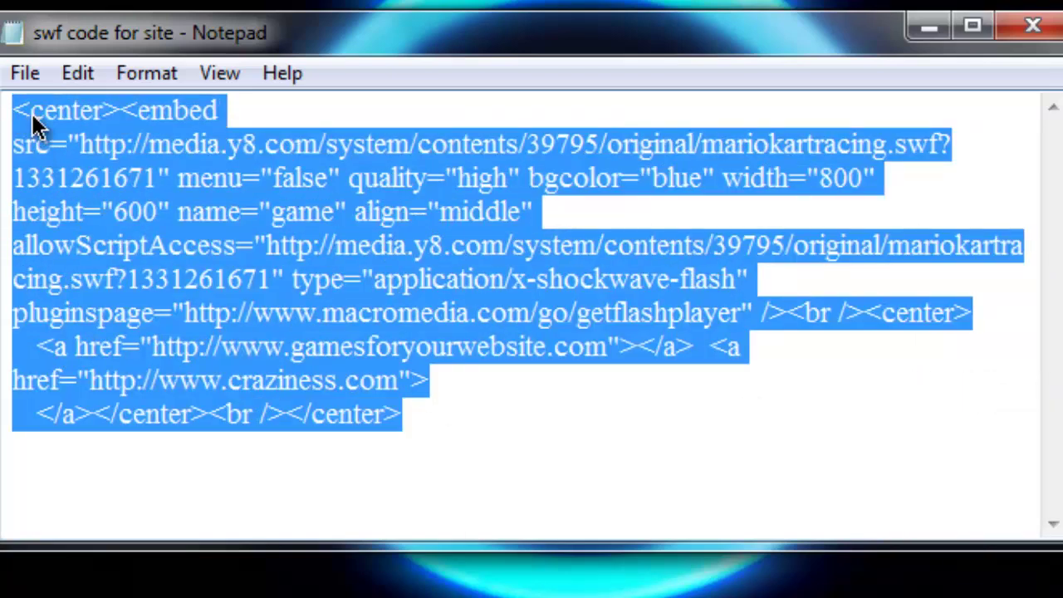
right_click(31, 116)
left_click(112, 224)
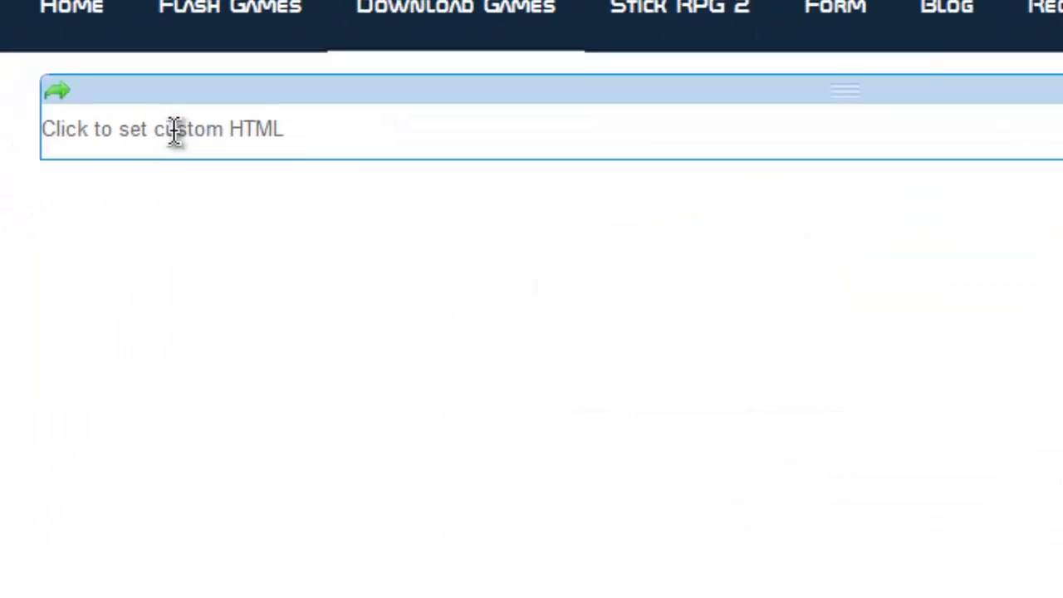
left_click(174, 131)
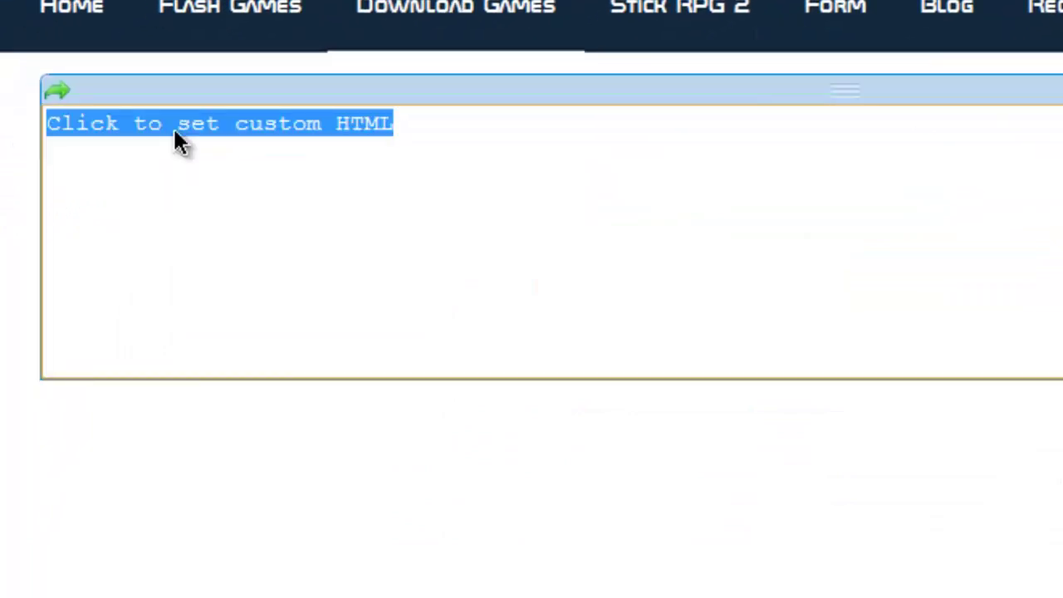
right_click(173, 132)
left_click(252, 313)
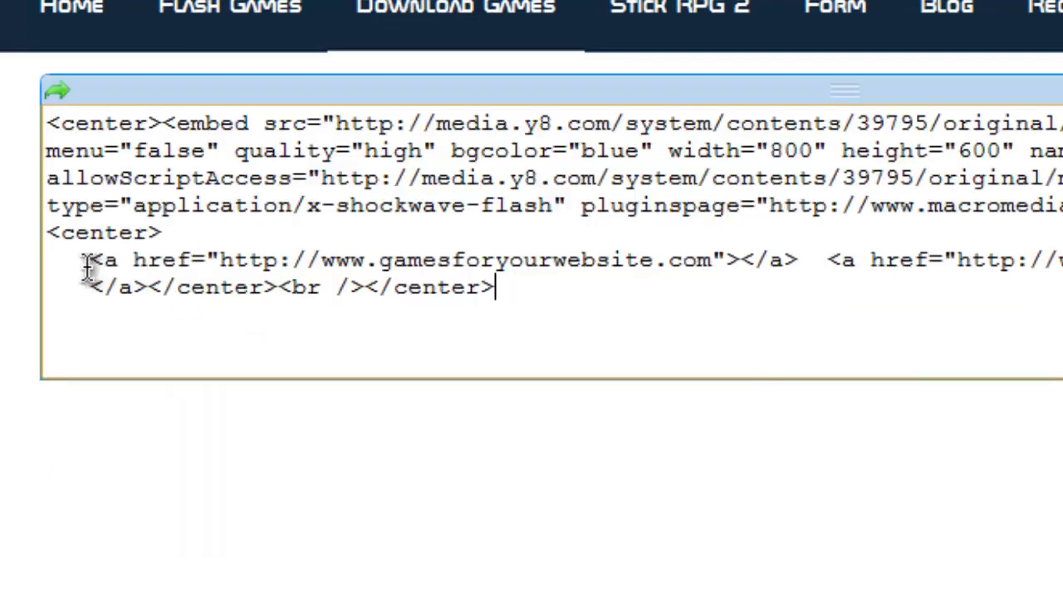
left_click(15, 257)
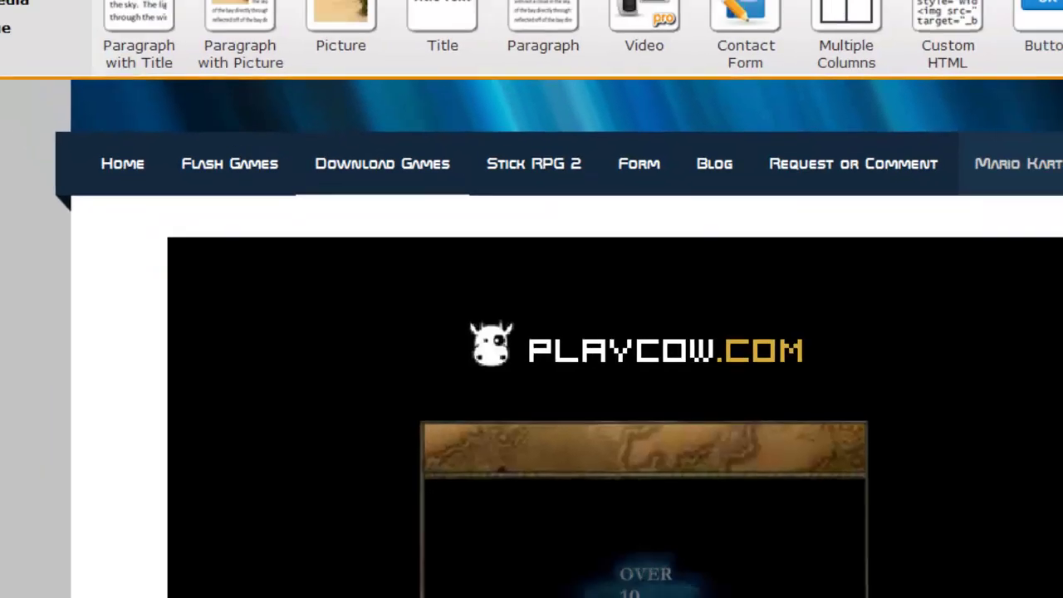
Step: Examine the embedded game on the page and the width and height values in its Custom HTML code
scroll(1056, 343, "down", 2)
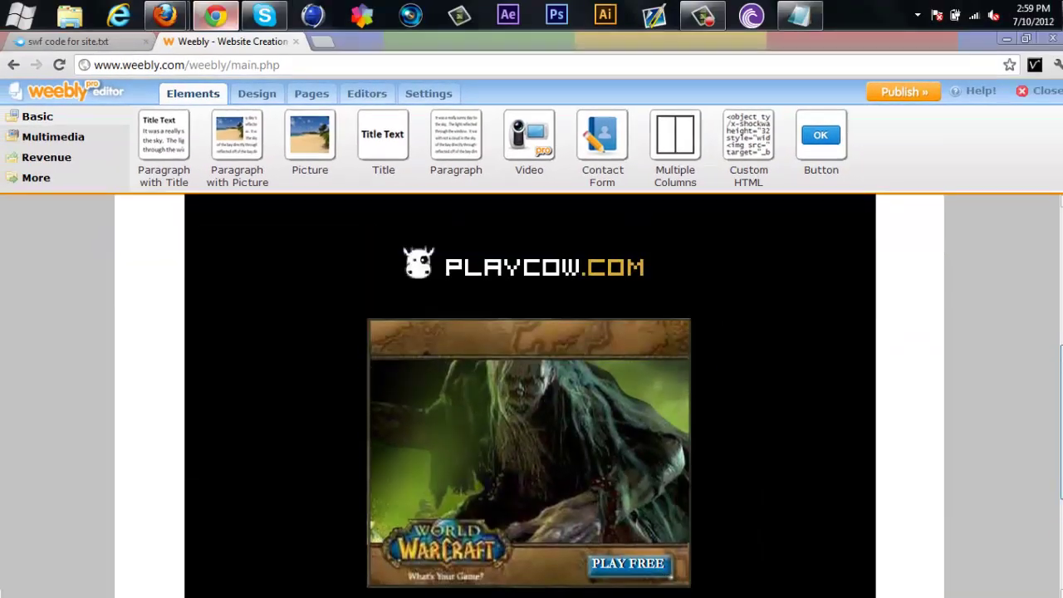
scroll(1055, 344, "up", 1)
left_click(919, 352)
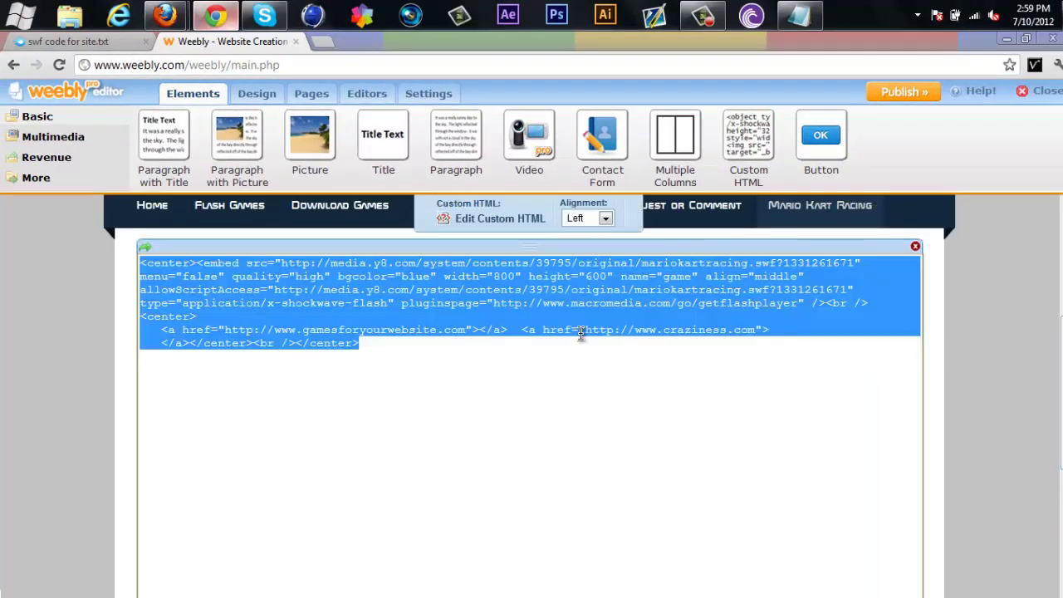
left_click(540, 303)
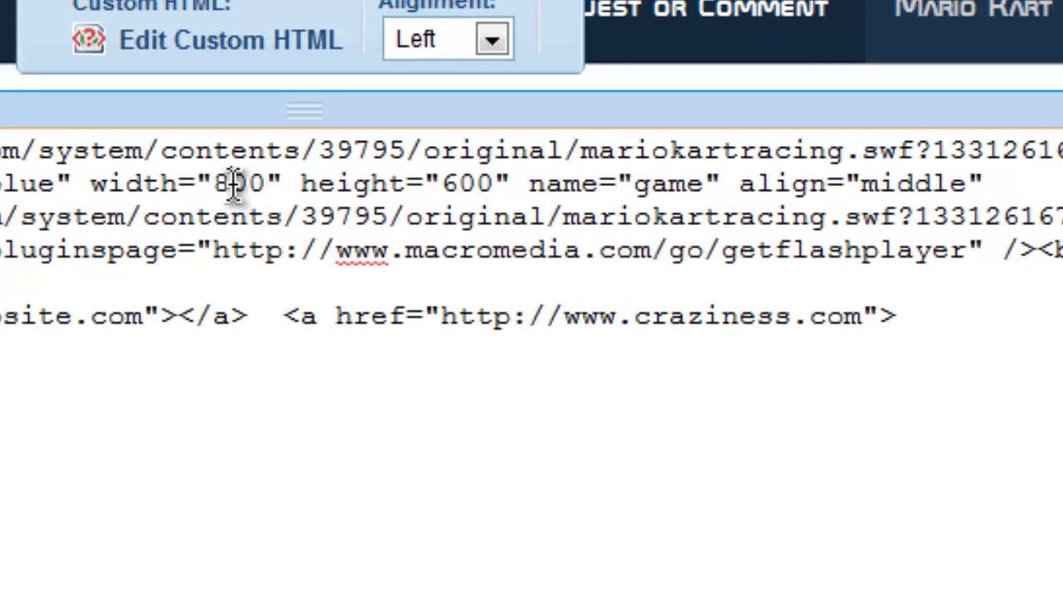
left_click_drag(234, 184, 249, 184)
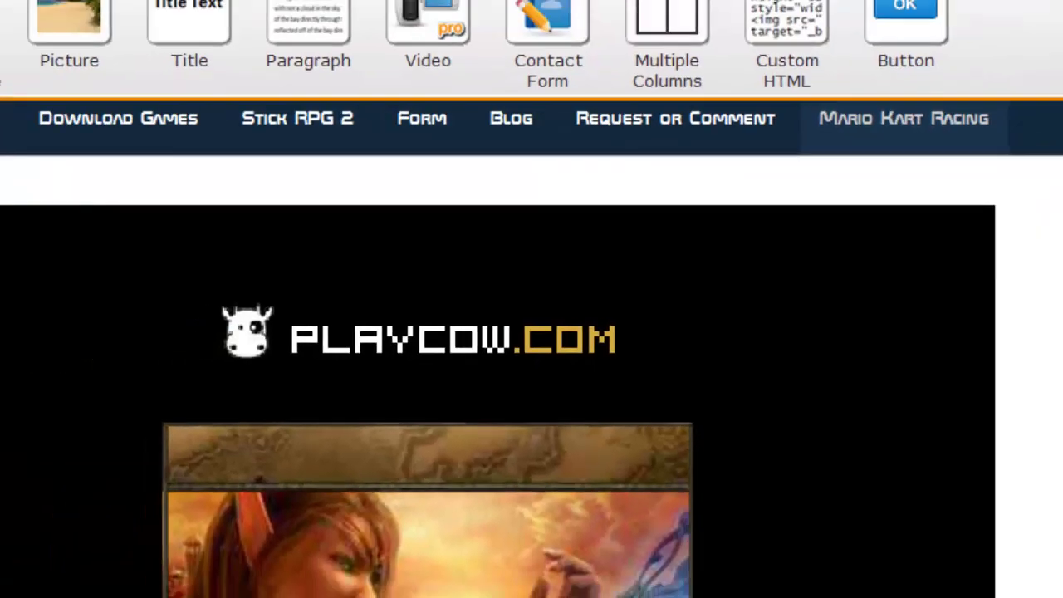
left_click_drag(1056, 283, 1060, 467)
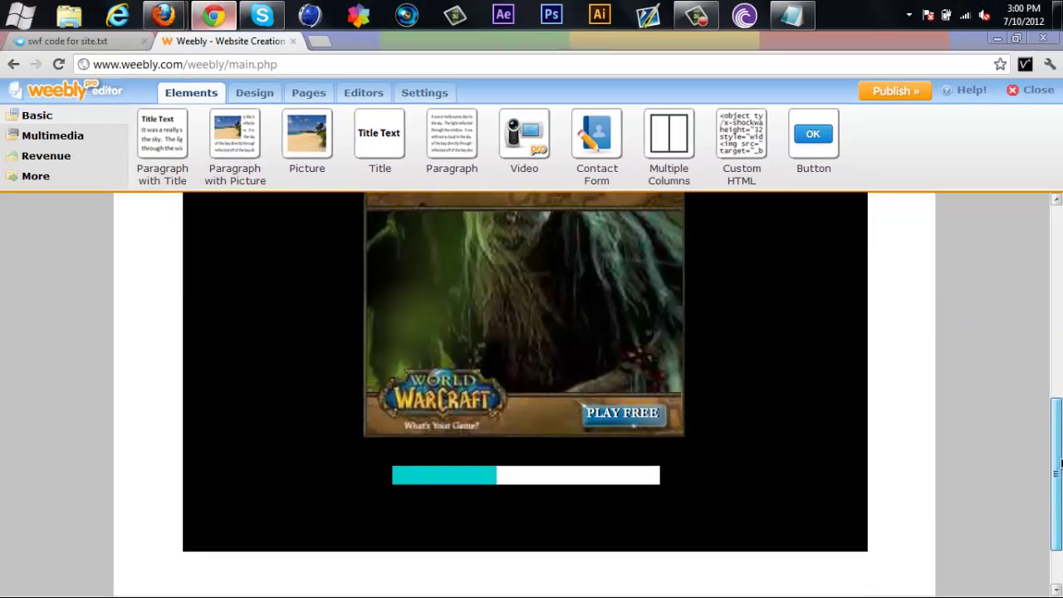
scroll(1039, 457, "up", 5)
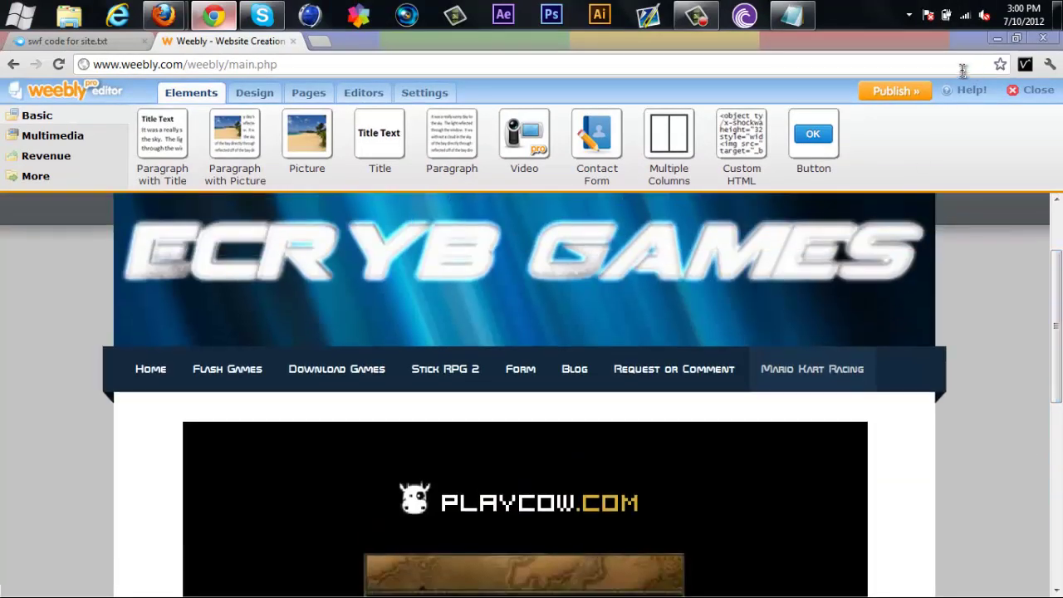
Step: Publish the website and open the Mario Kart Racing page on the live ecryb.com site
left_click(894, 90)
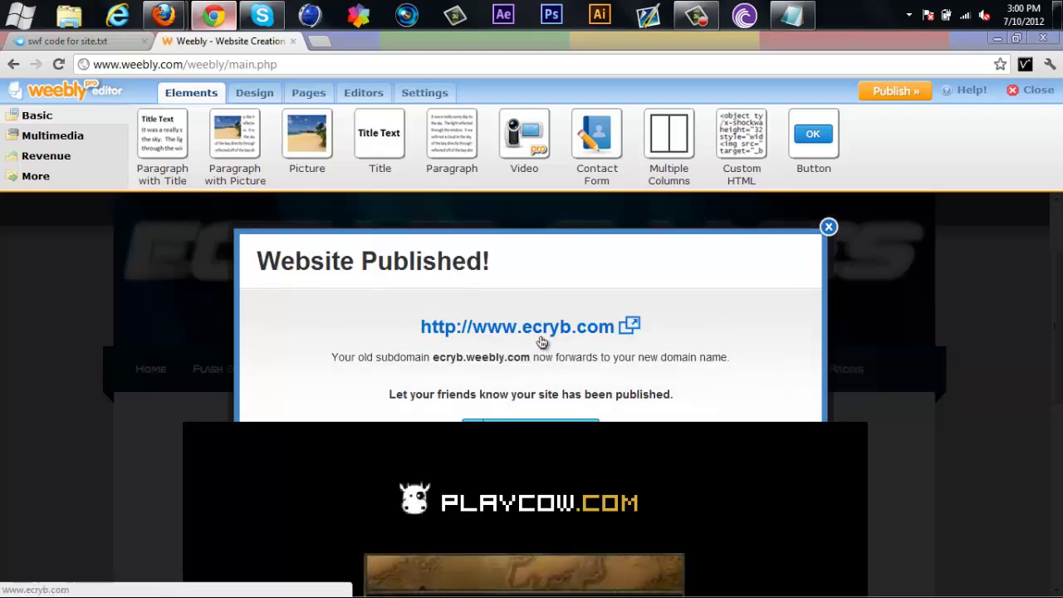
left_click(540, 328)
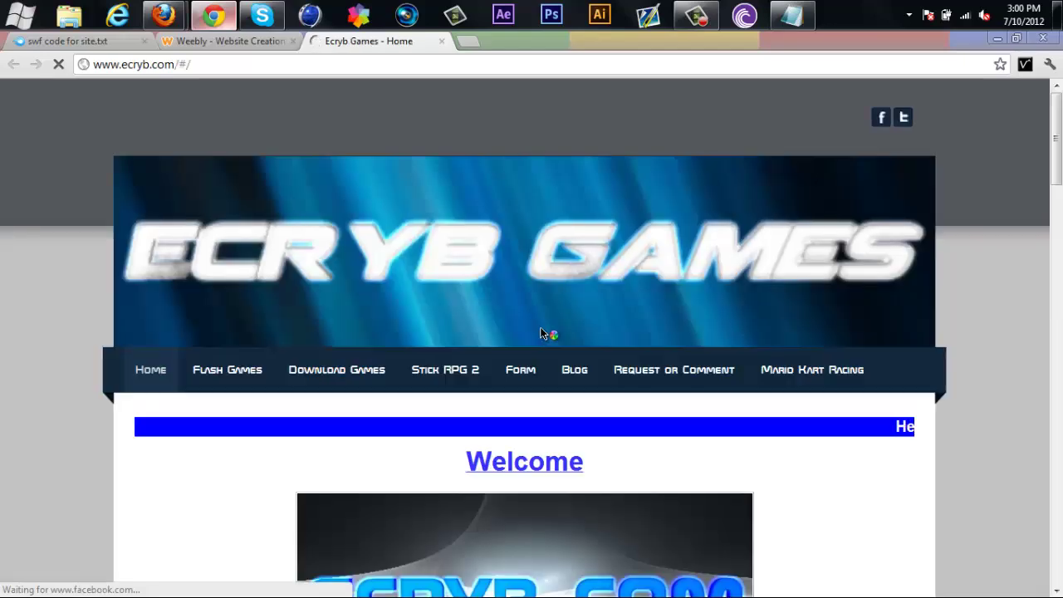
left_click(799, 366)
Step: Start the embedded Mario Kart Racing game on the live page, going past its advertisement screen
scroll(531, 333, "down", 4)
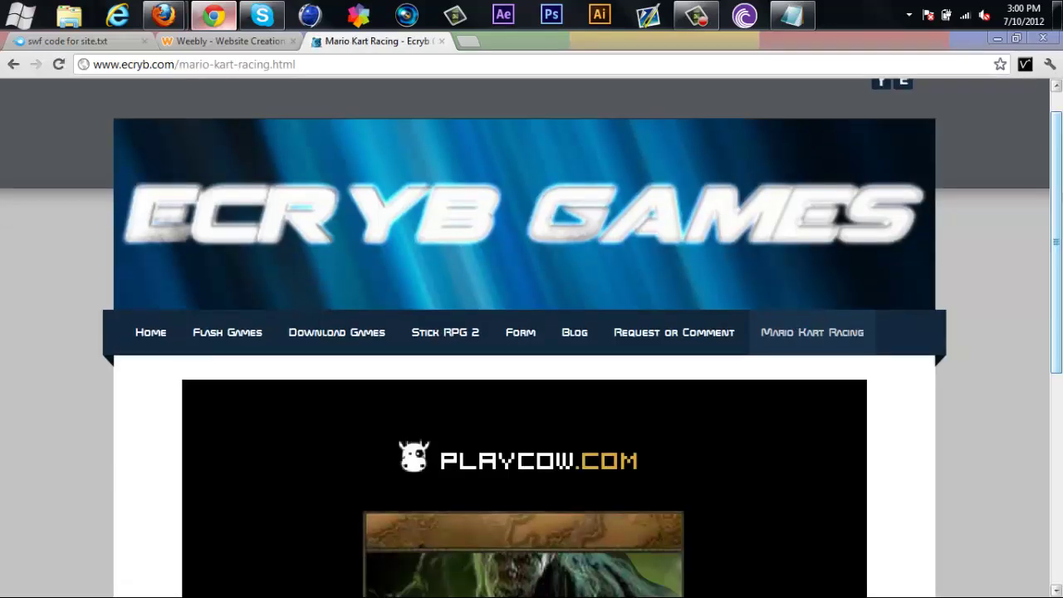
scroll(531, 332, "down", 1)
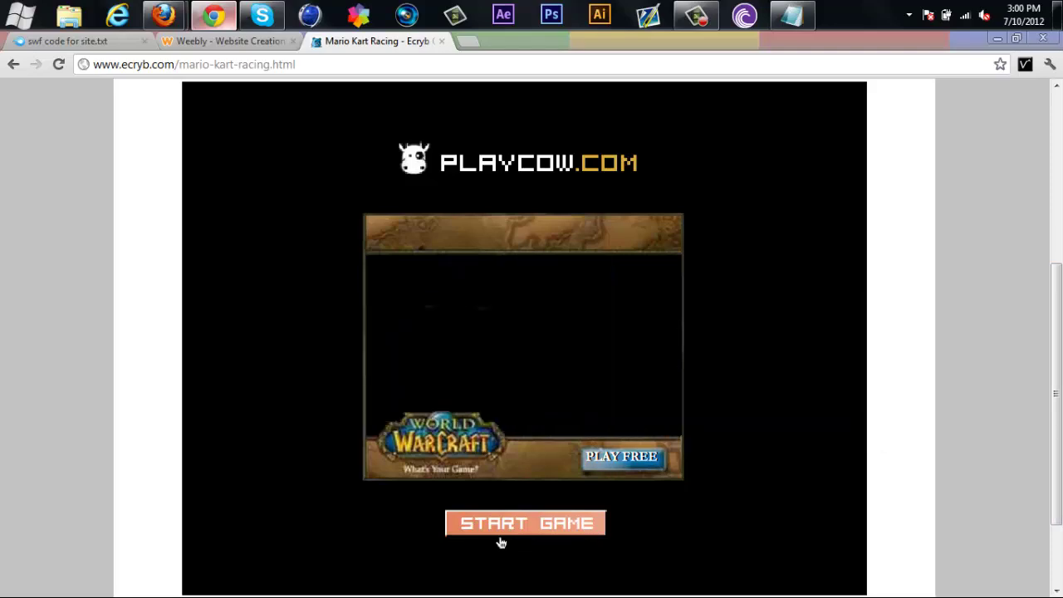
left_click(501, 523)
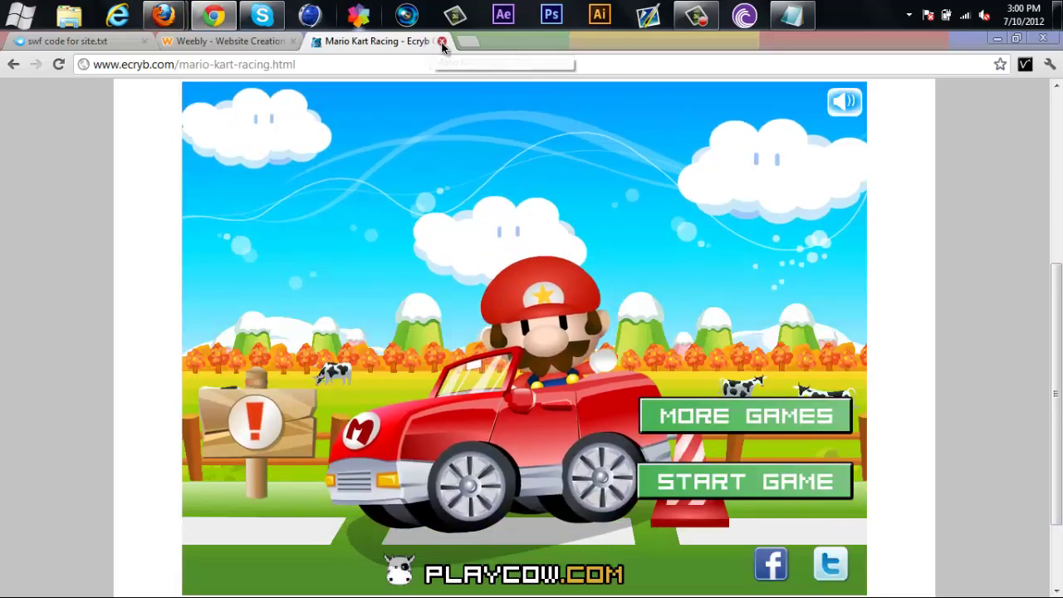
scroll(882, 250, "up", 3)
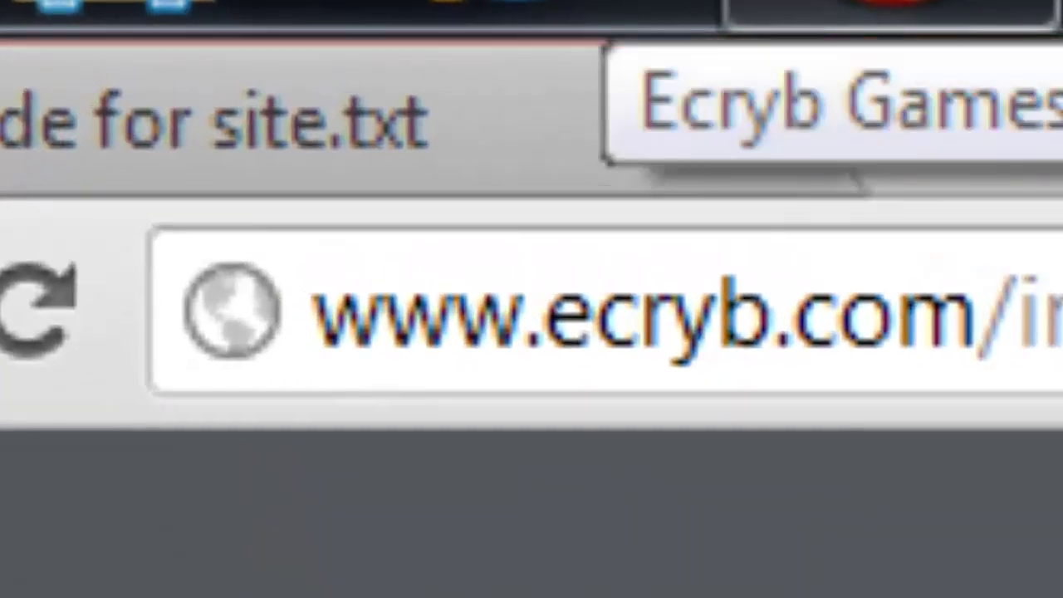
Step: View the MediaFire tab with the swf code for site.txt download and return to the Ecryb Games tab
left_click(178, 89)
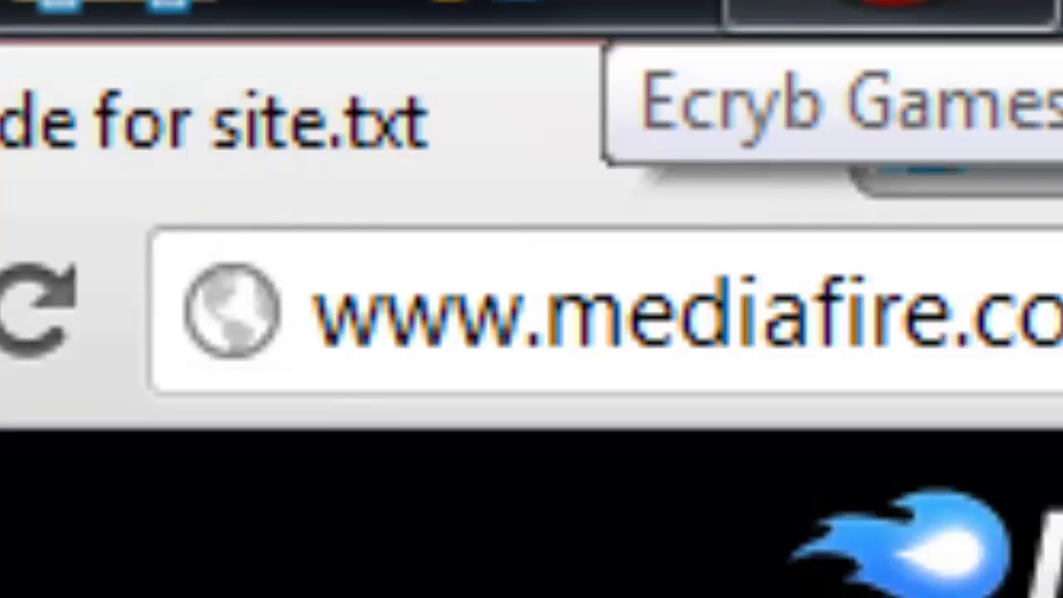
key("ctrl+Tab")
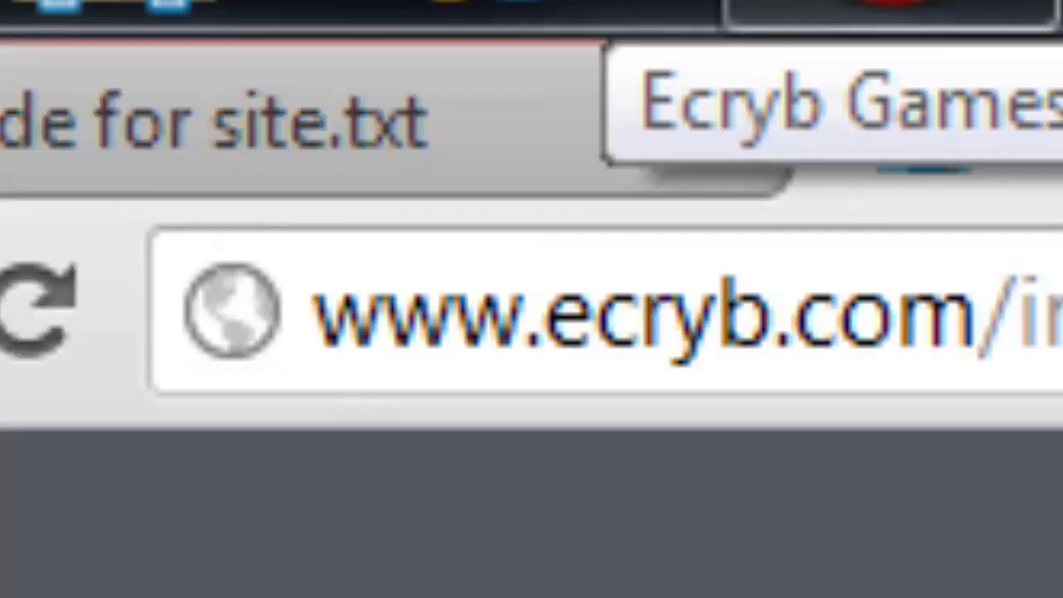